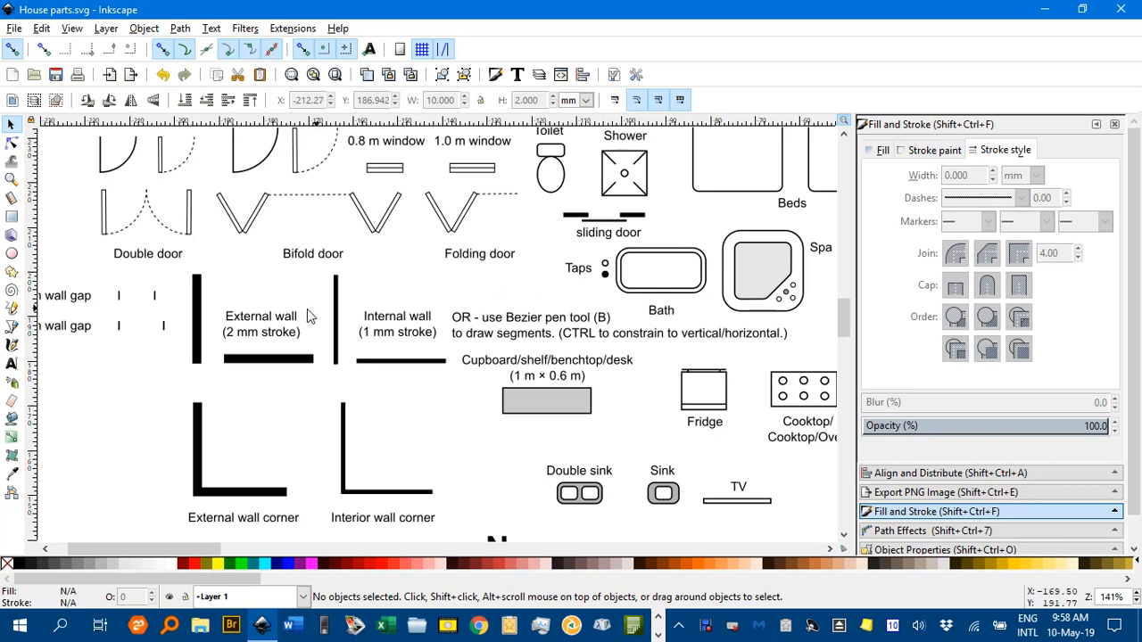
# Turn on the page grid for the House parts drawing.
pyautogui.moveTo(308, 315)
pyautogui.mouseDown()
pyautogui.moveTo(481, 309)
pyautogui.moveTo(317, 300)
pyautogui.mouseUp()
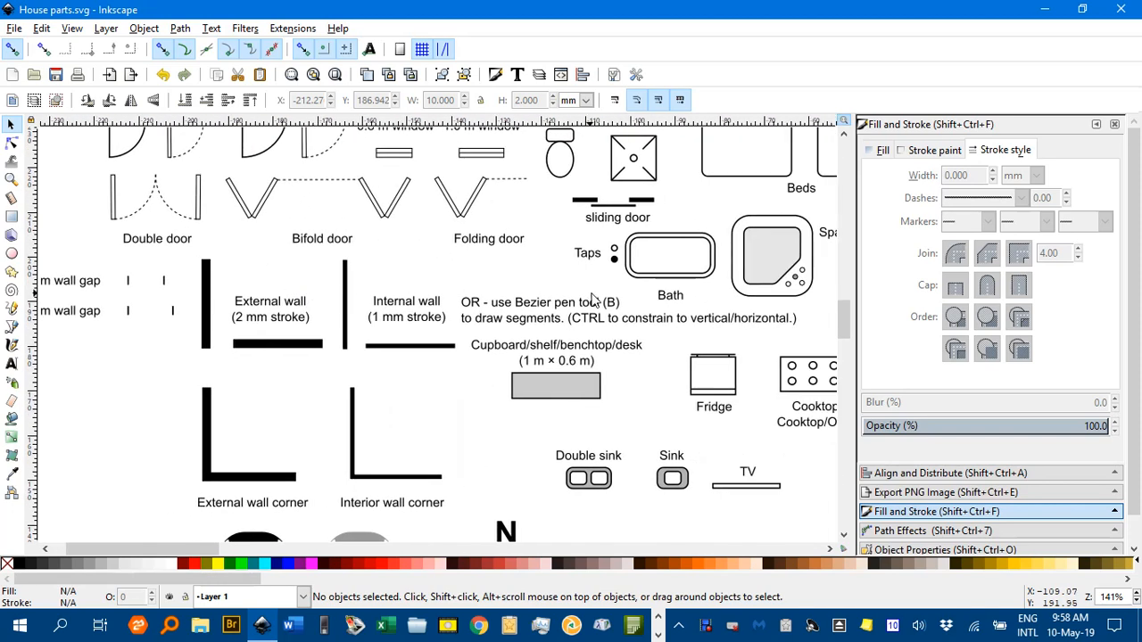
pyautogui.hscroll(10, 592, 301)
pyautogui.keyDown('ctrl'); pyautogui.scroll(-4, 504, 294); pyautogui.keyUp('ctrl')
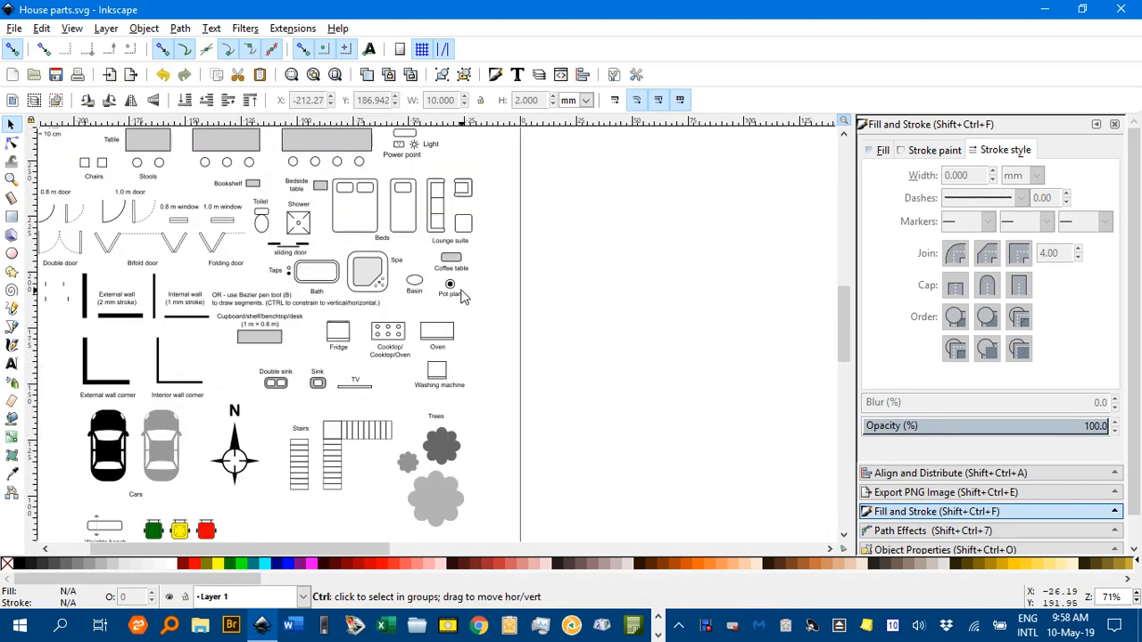
pyautogui.moveTo(556, 268); pyautogui.dragTo(440, 299)
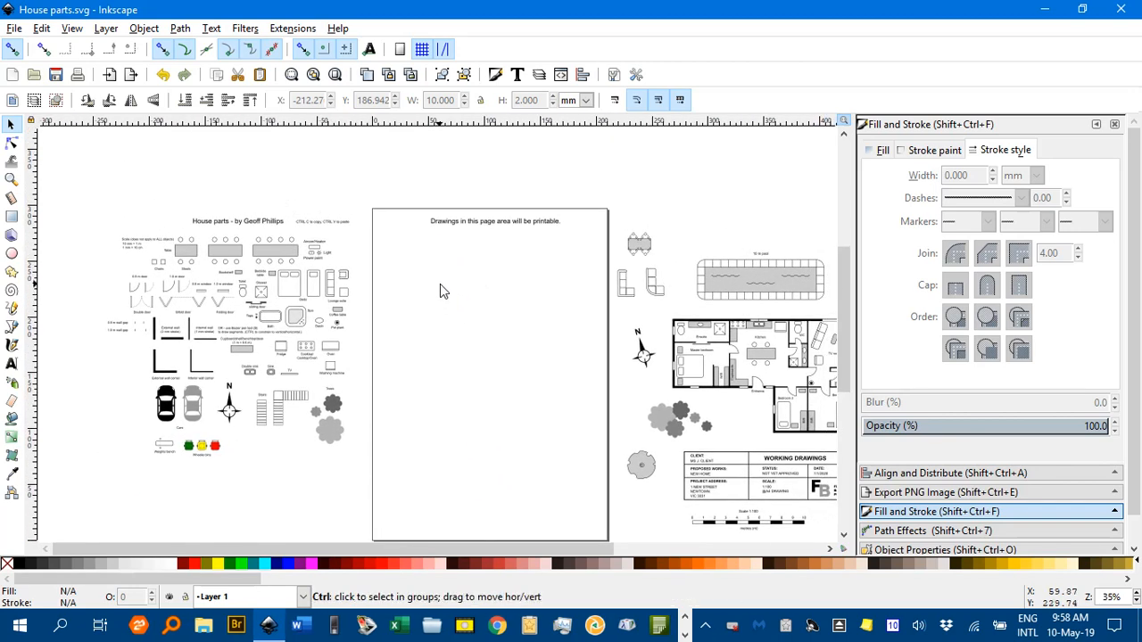
pyautogui.keyDown('ctrl'); pyautogui.scroll(1, 440, 285); pyautogui.keyUp('ctrl')
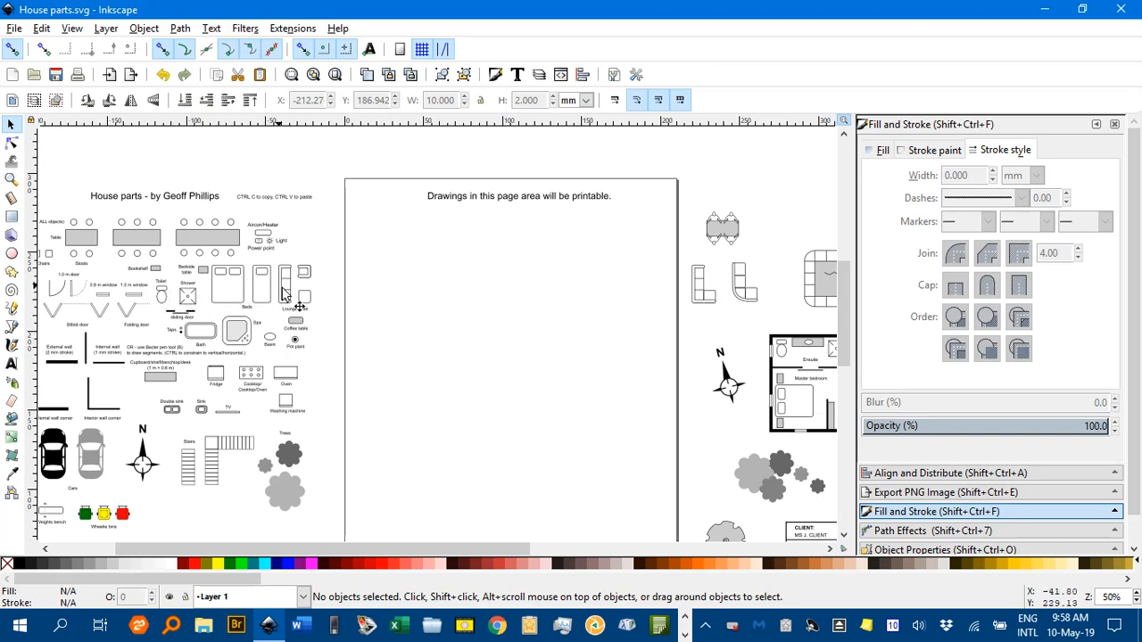
pyautogui.click(72, 30)
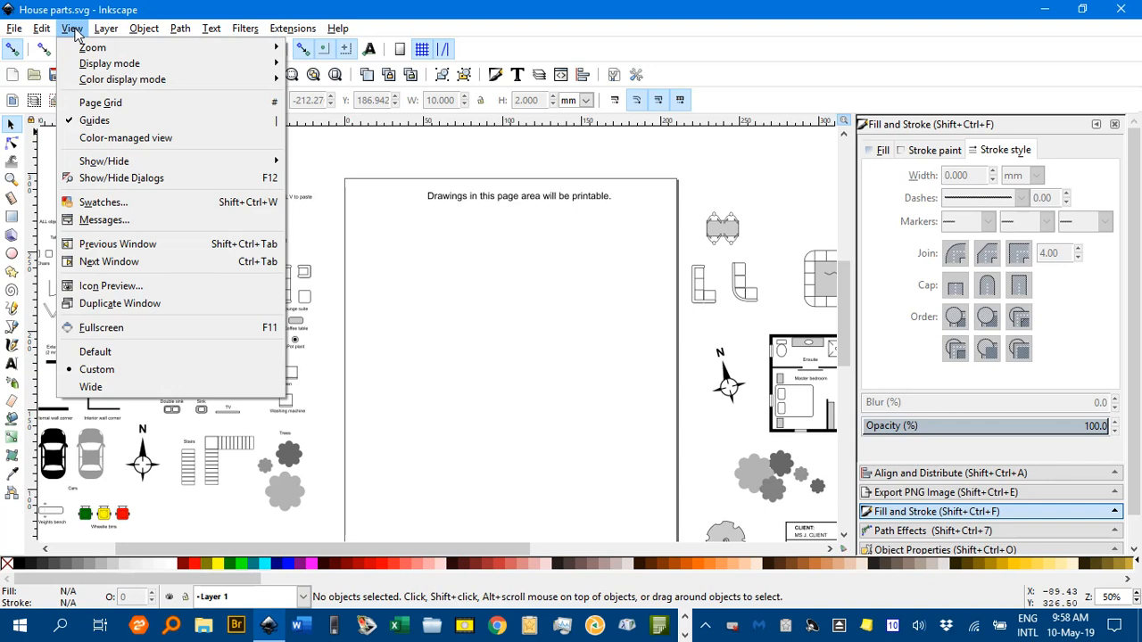
pyautogui.click(101, 107)
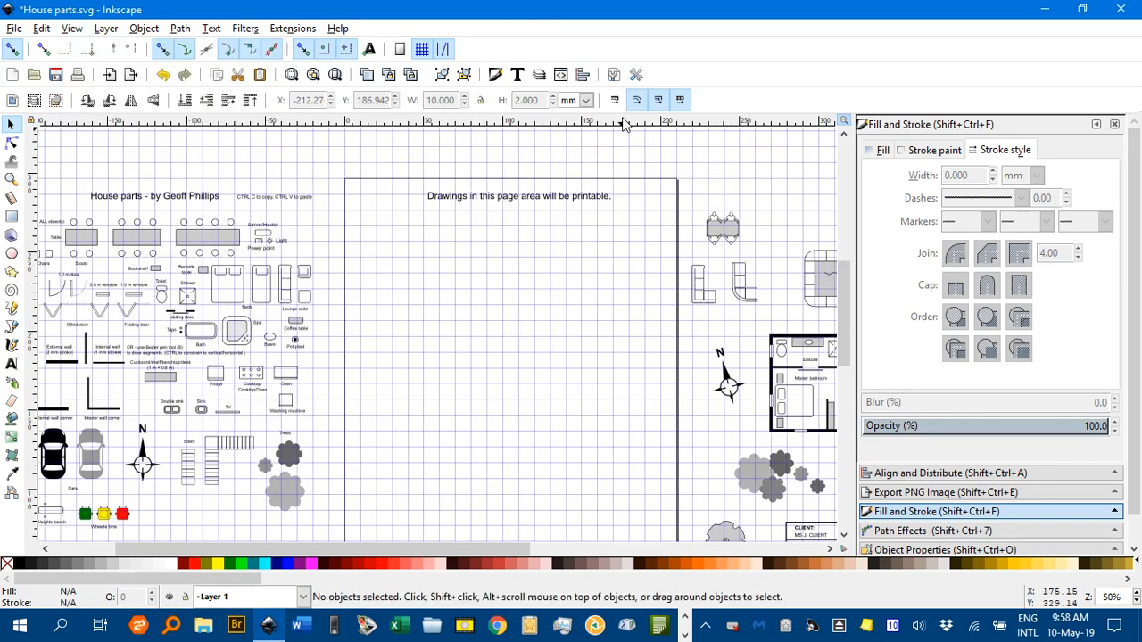
# Examine the rectangular grid's units, origin and spacing in the document properties.
pyautogui.click(613, 75)
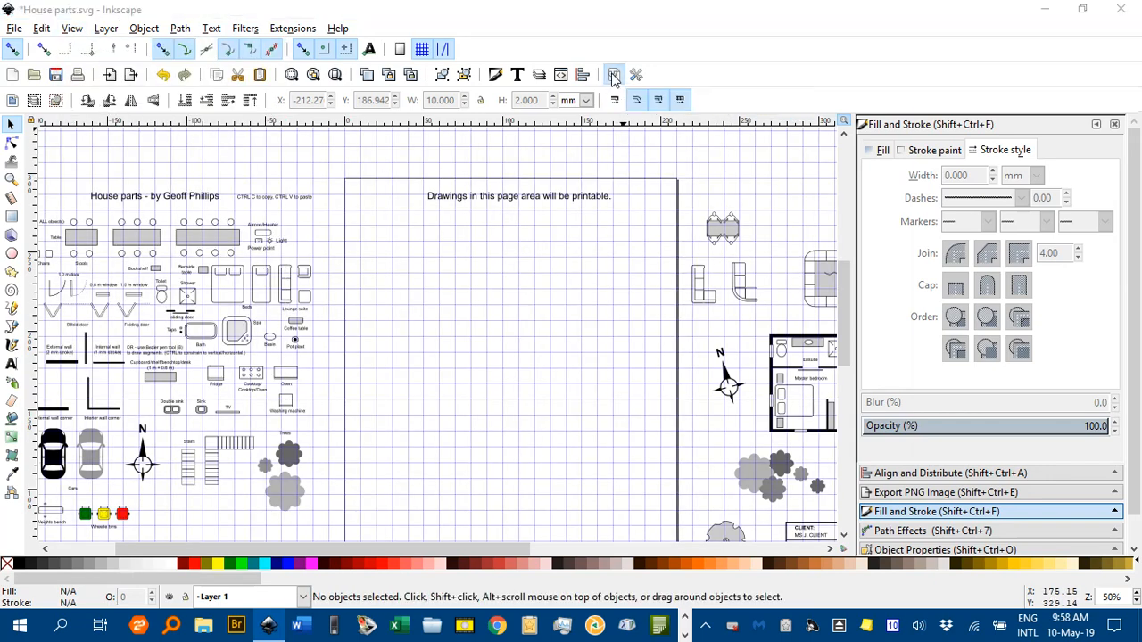
pyautogui.moveTo(993, 114); pyautogui.dragTo(678, 36)
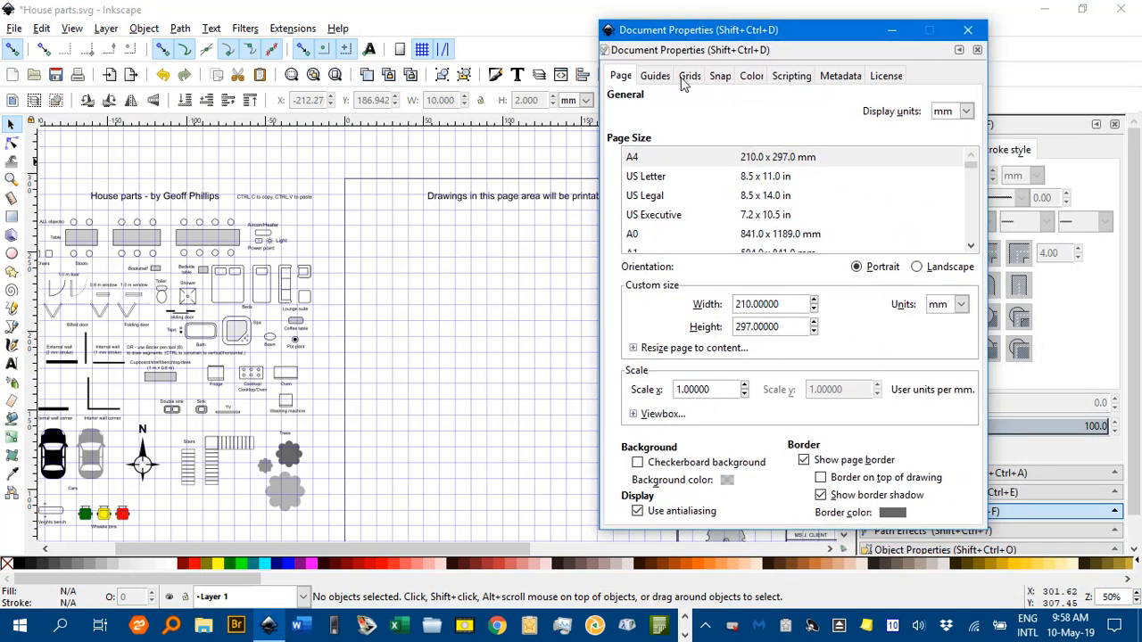
pyautogui.click(692, 76)
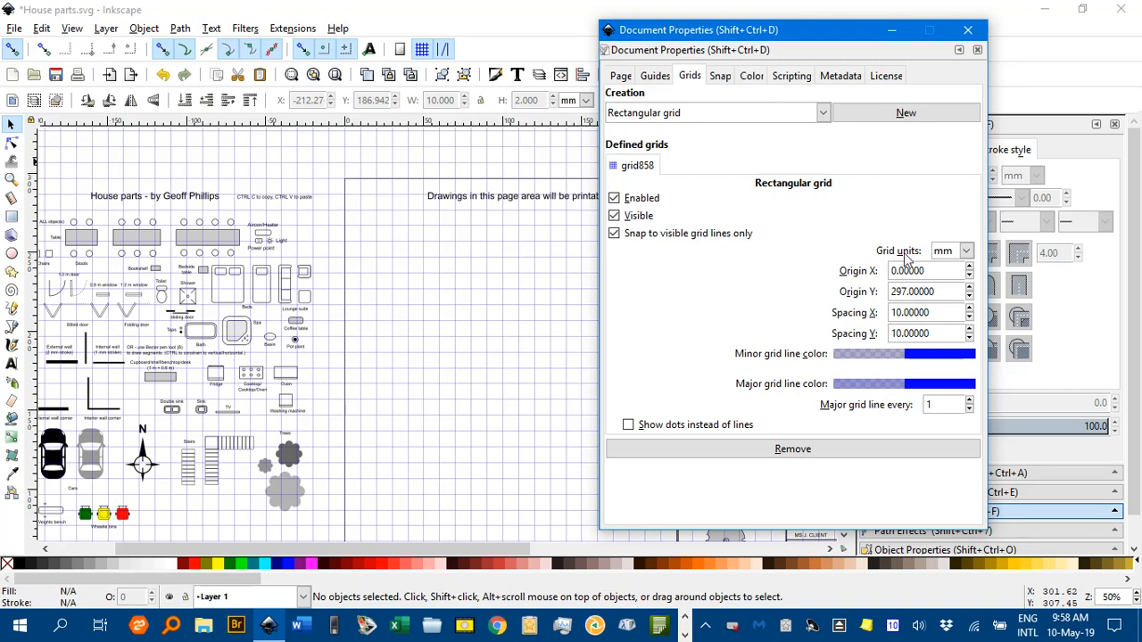
pyautogui.click(967, 30)
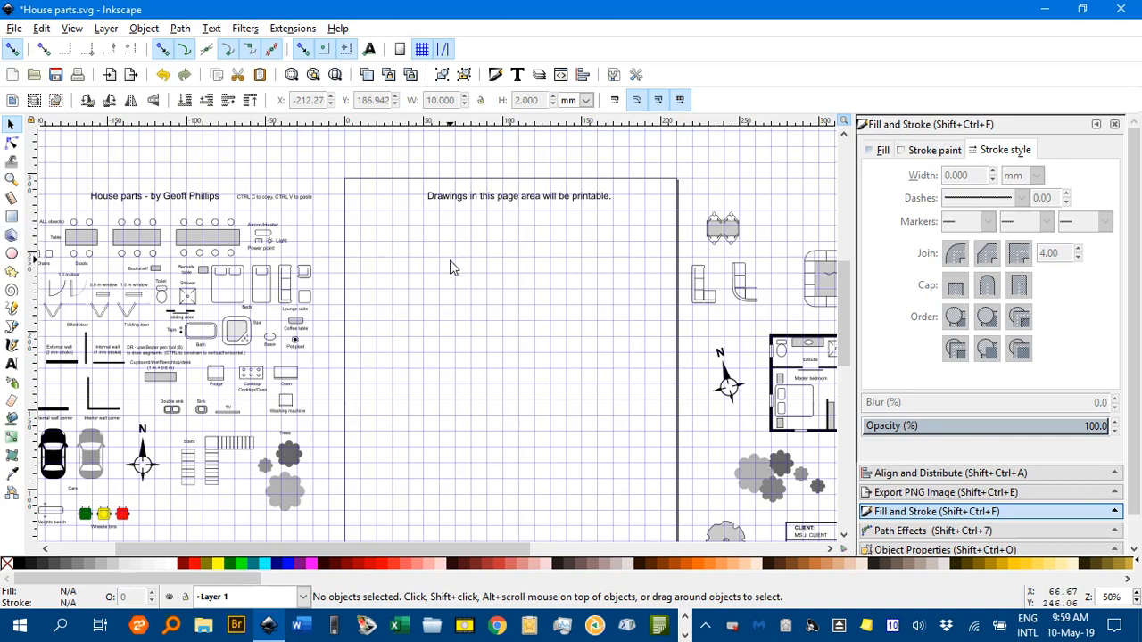
# Draw a closed, stepped eight-corner house outline about 160 × 100 mm on the upper page with the Bezier pen, snapping corners to grid intersections.
pyautogui.press('b')
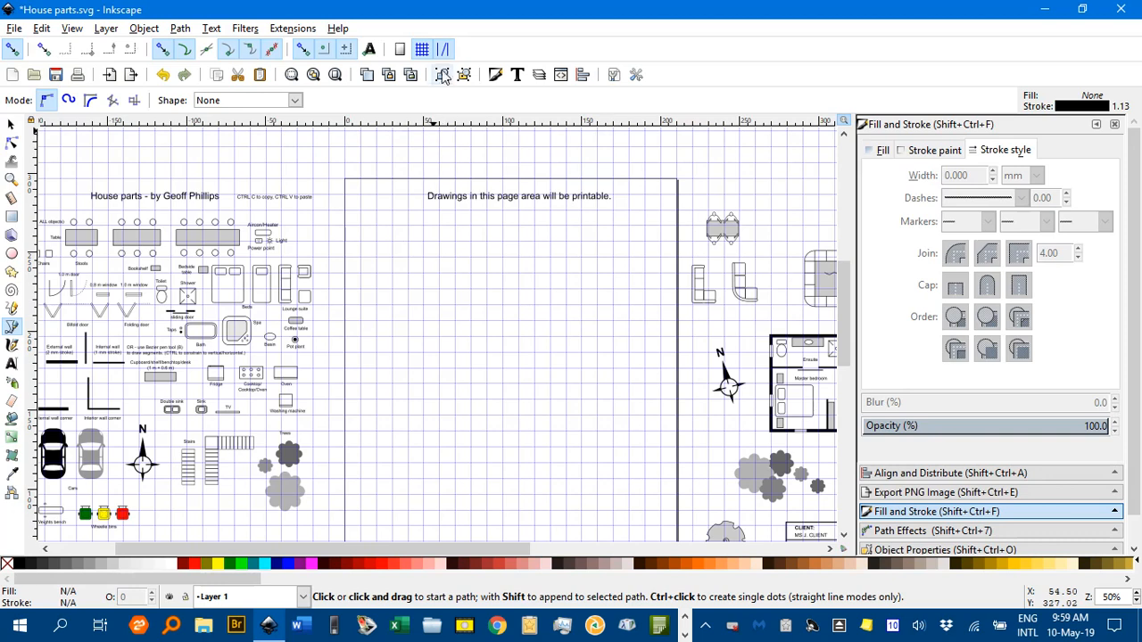
pyautogui.click(394, 242)
pyautogui.click(598, 242)
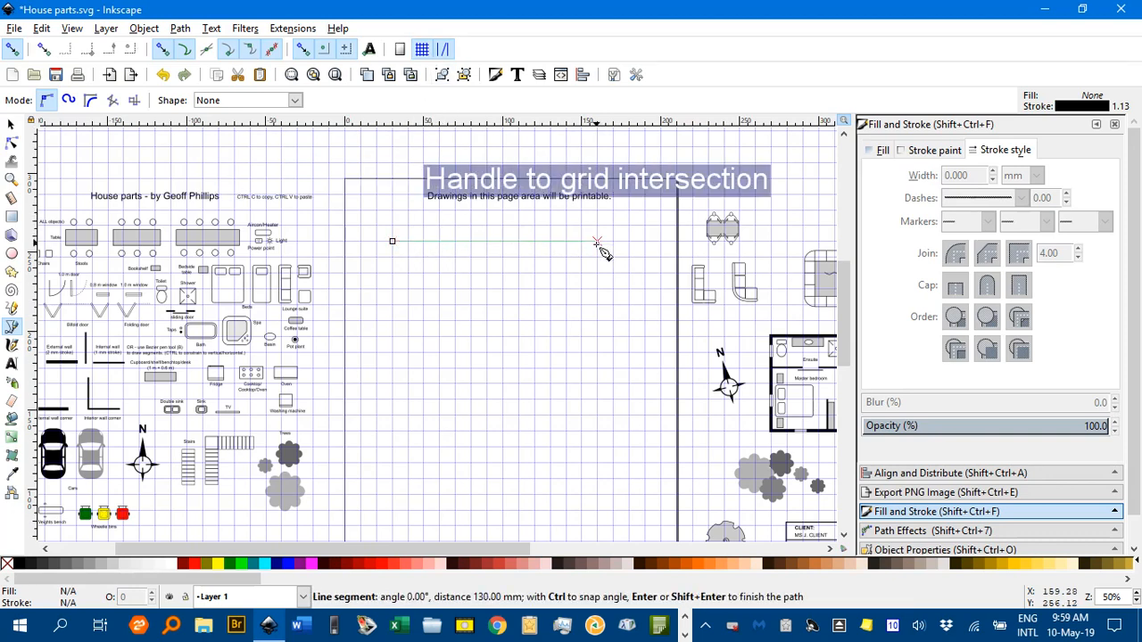
pyautogui.click(597, 337)
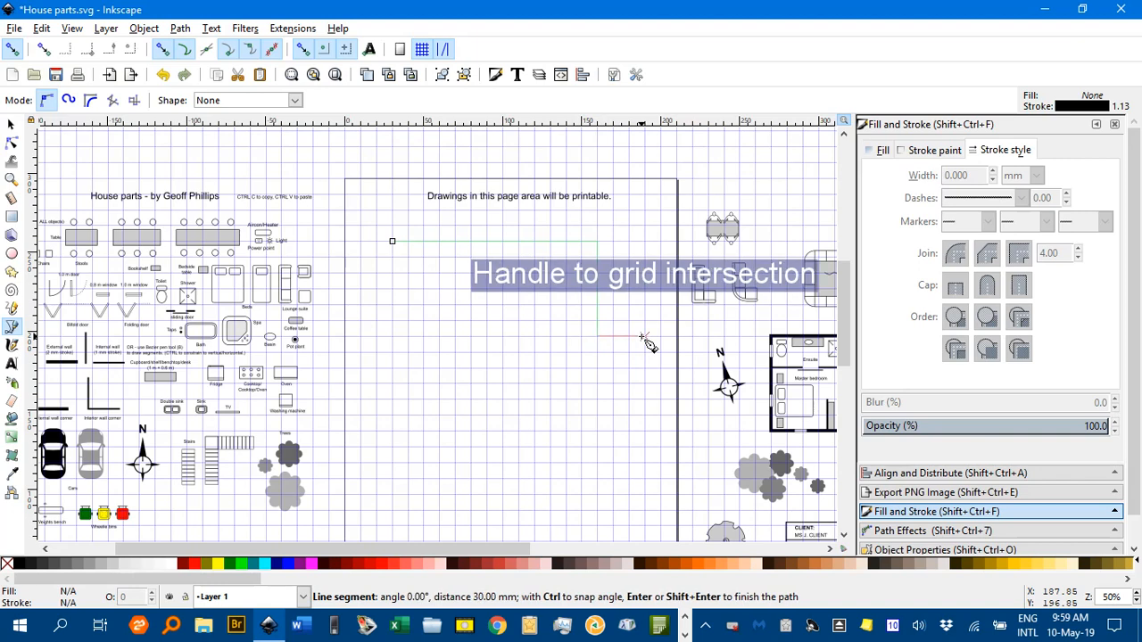
pyautogui.click(644, 337)
pyautogui.click(644, 399)
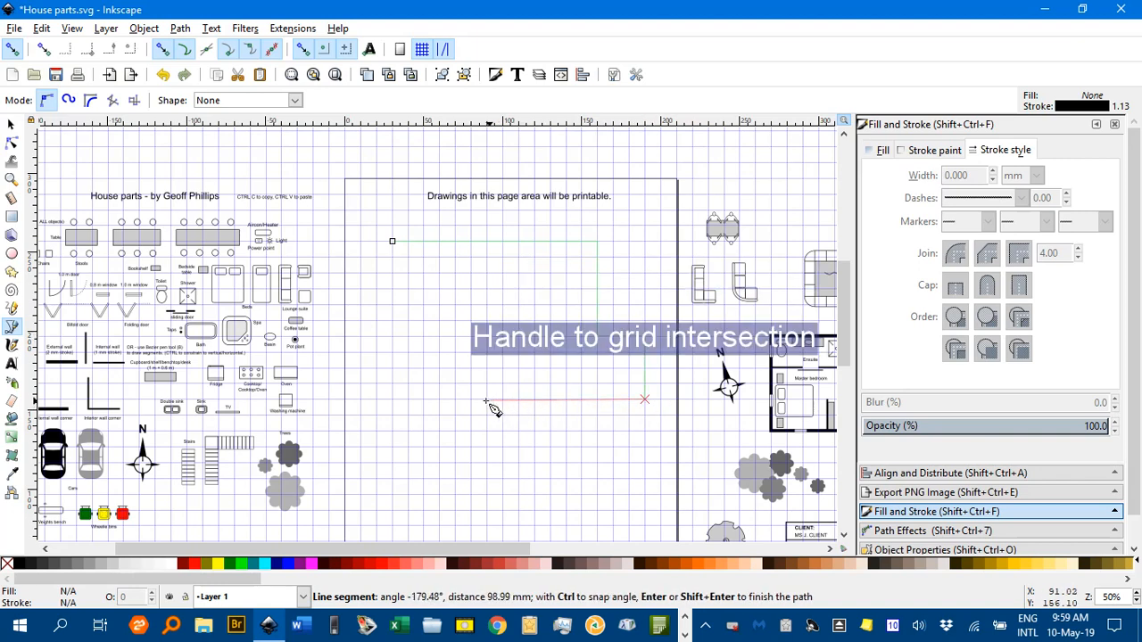
pyautogui.click(455, 398)
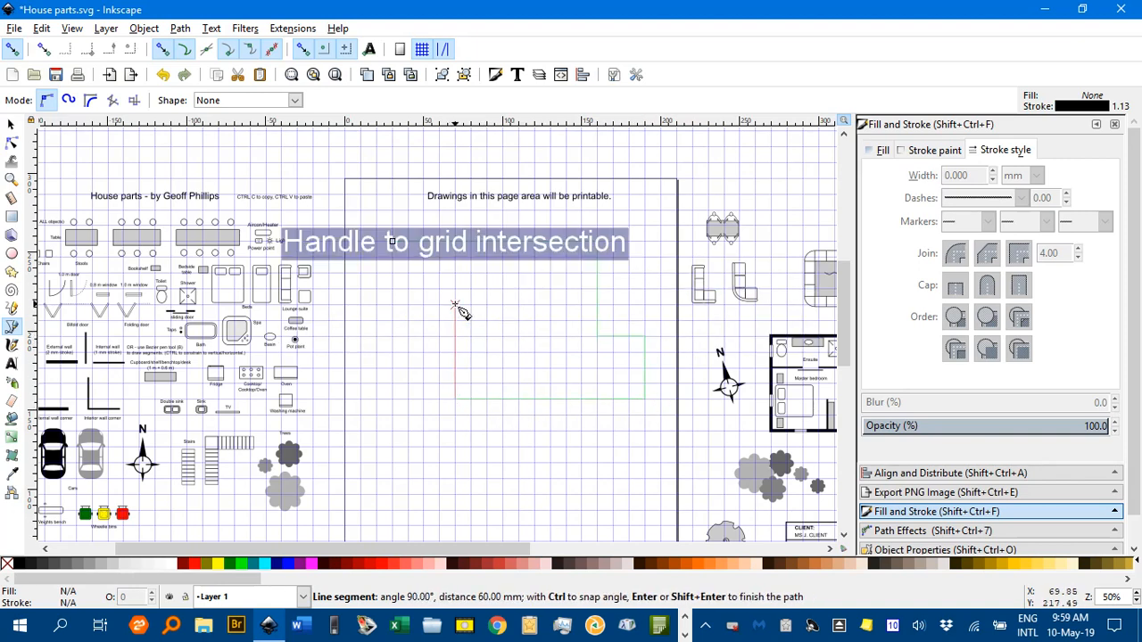
pyautogui.moveTo(456, 304); pyautogui.dragTo(416, 305)
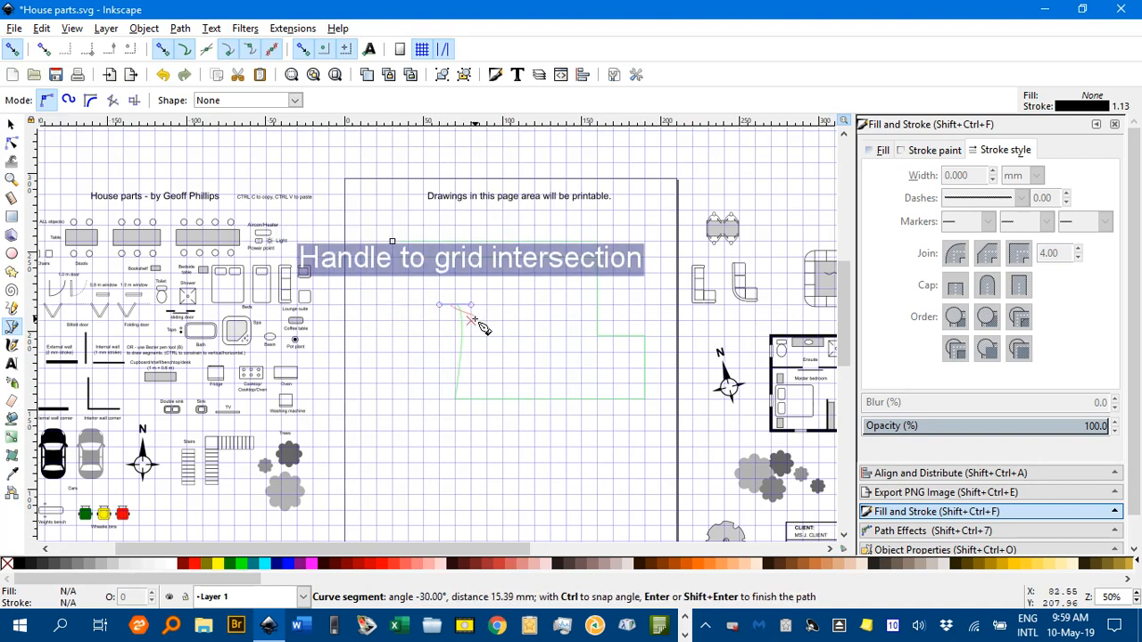
pyautogui.press('BackSpace')
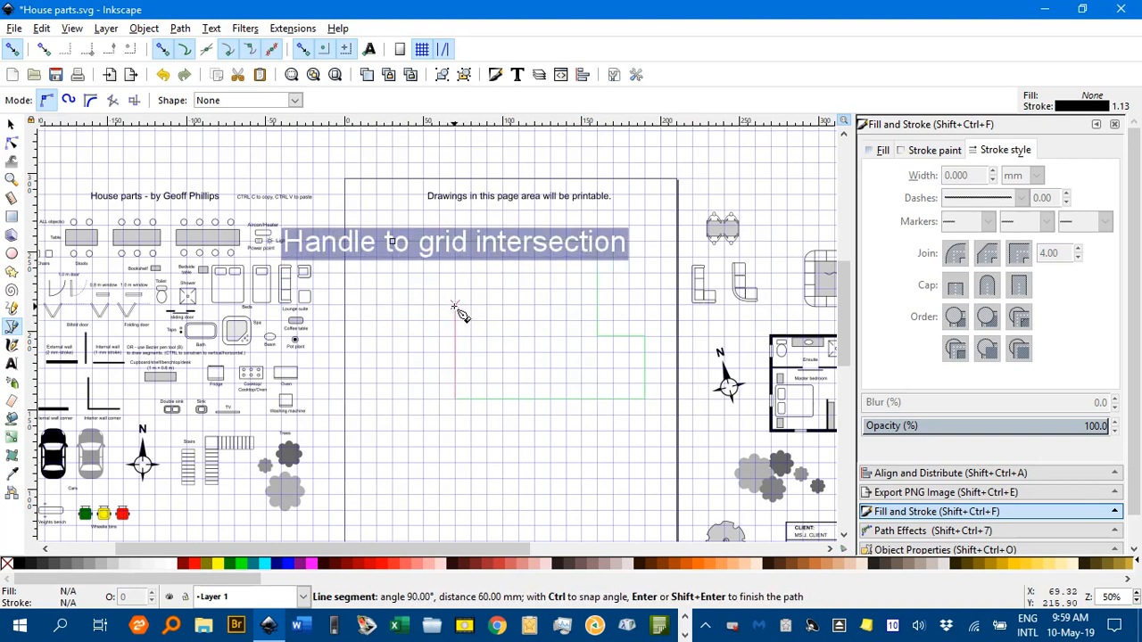
pyautogui.click(455, 304)
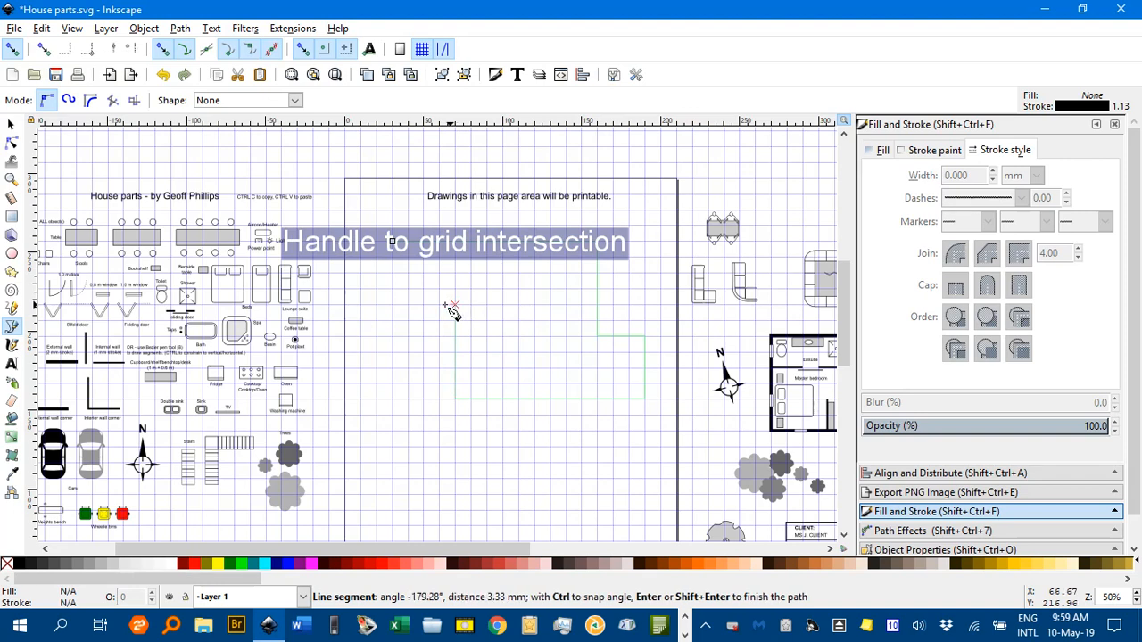
pyautogui.click(394, 304)
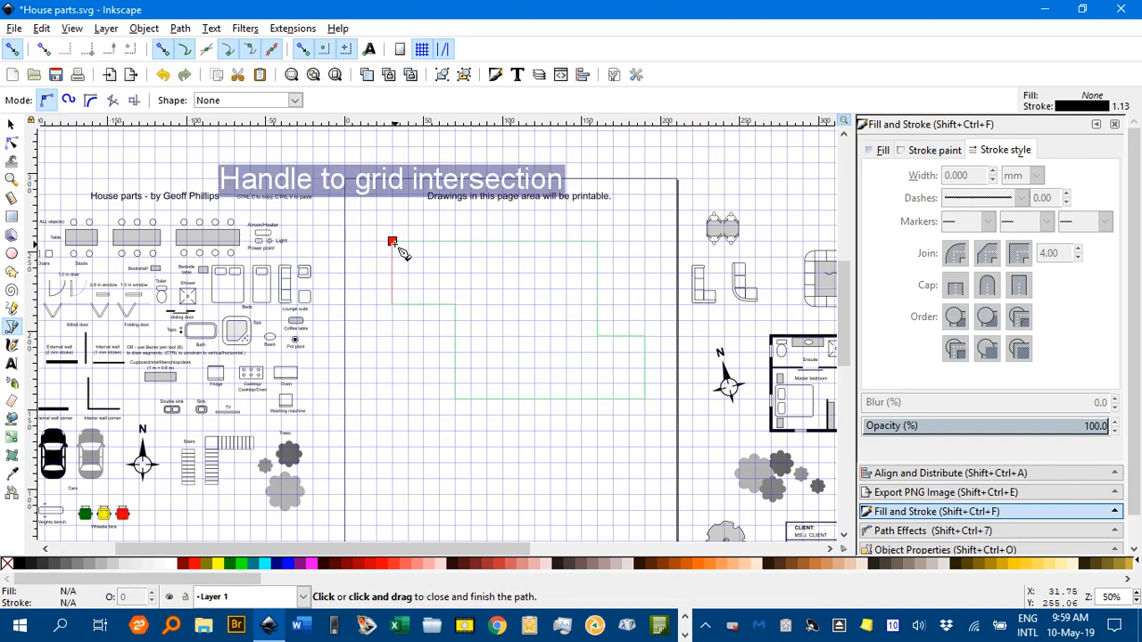
pyautogui.click(393, 242)
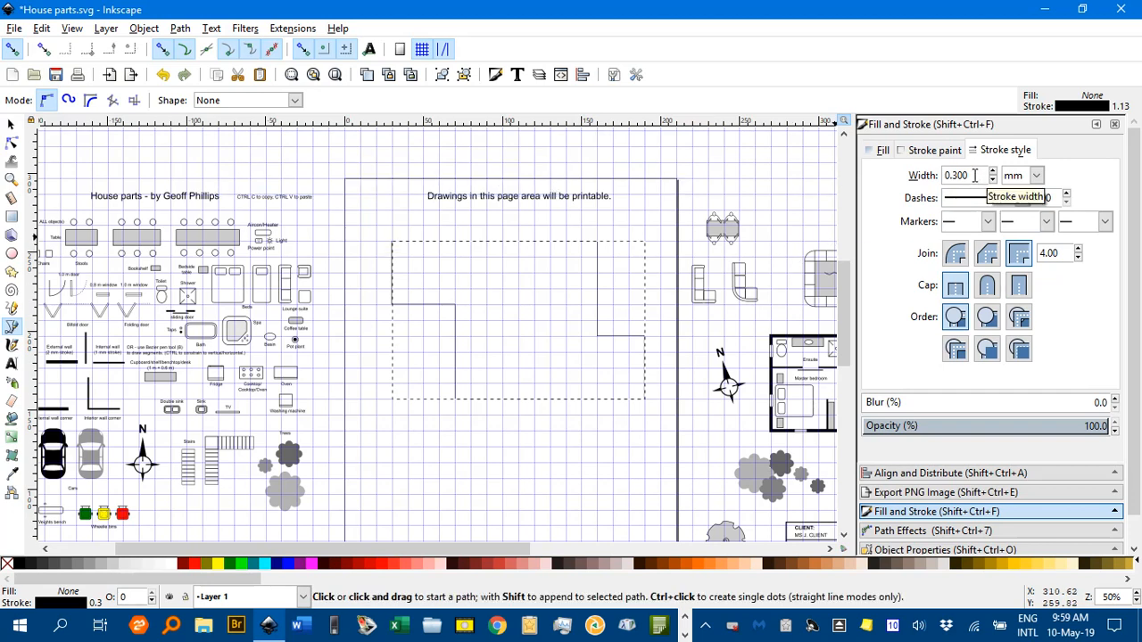
# Set the stepped outline's stroke width to 2 mm and deselect it.
pyautogui.moveTo(974, 175); pyautogui.dragTo(931, 173)
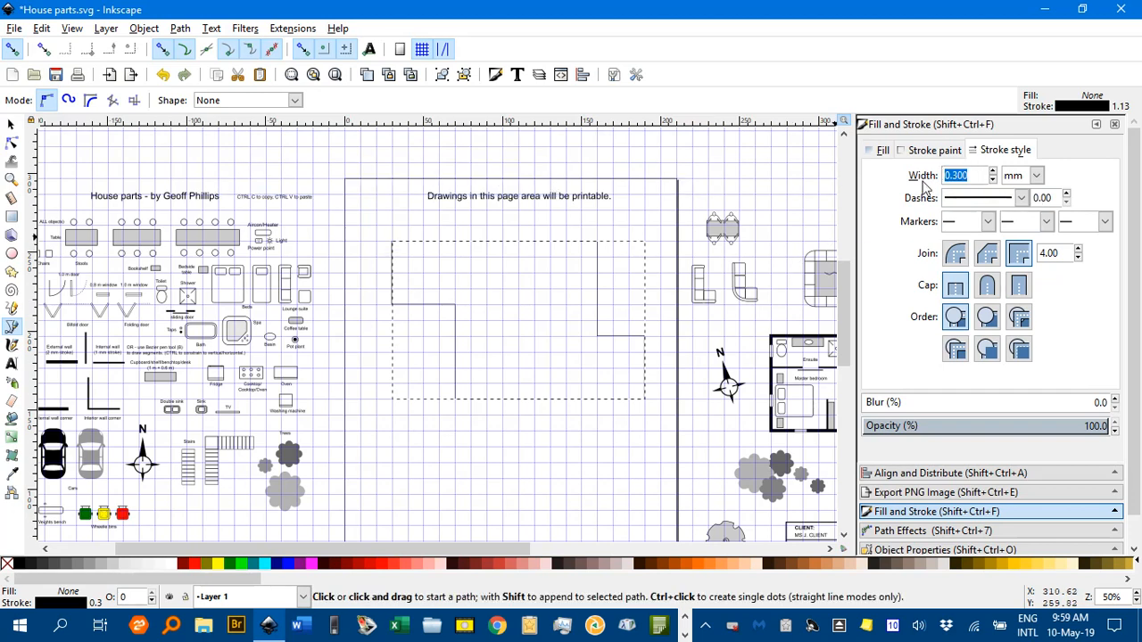
pyautogui.write('2')
pyautogui.press('Return')
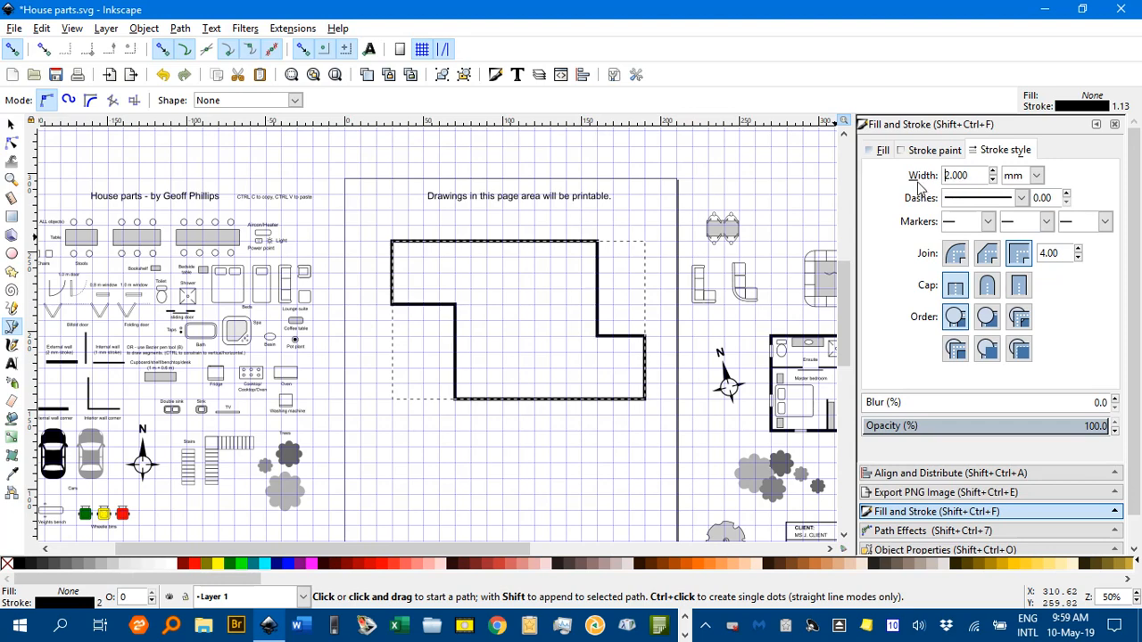
pyautogui.click(11, 124)
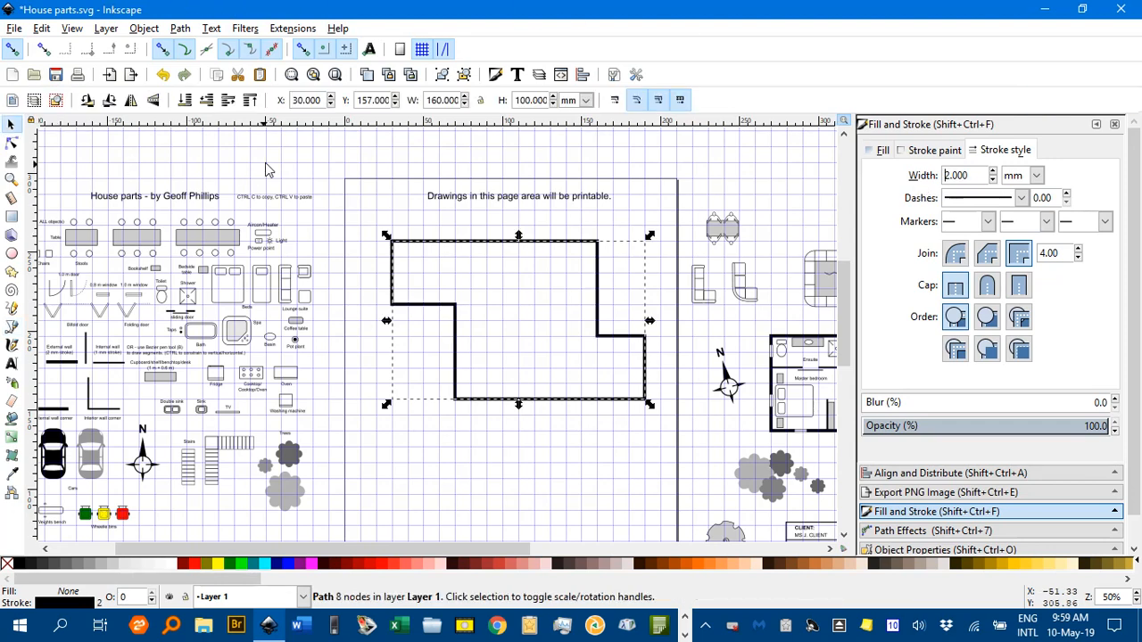
pyautogui.click(304, 159)
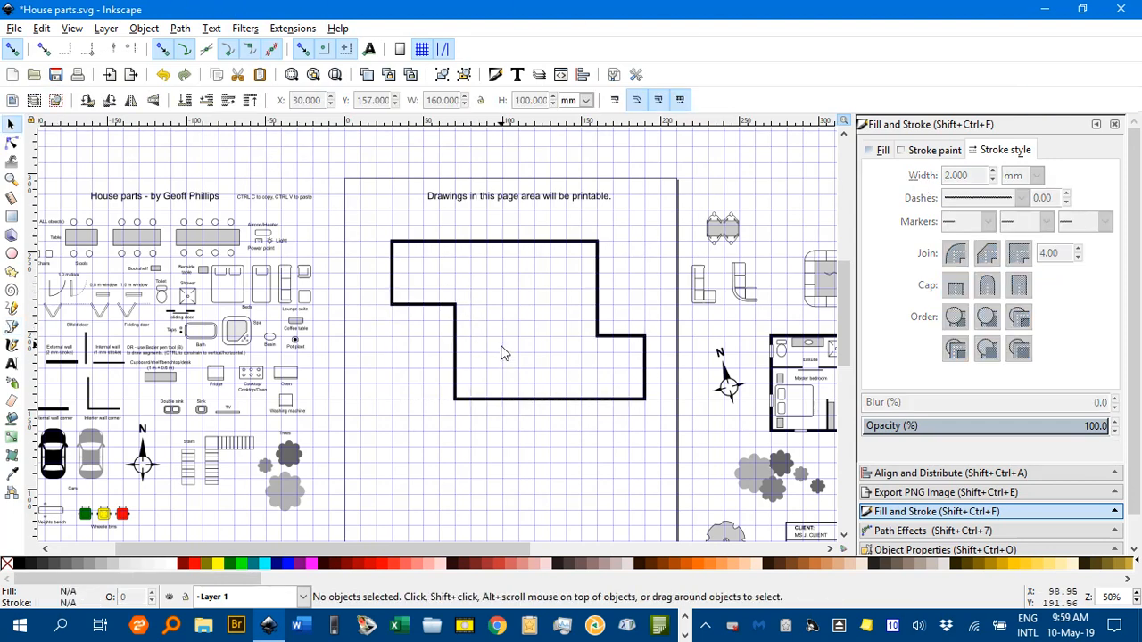
# Draw three touching or overlapping rectangles below the outline, about 90 × 60 mm, 70 × 50 mm and 100 × 40 mm, snapped to the grid.
pyautogui.moveTo(513, 328); pyautogui.dragTo(473, 197)
pyautogui.click(12, 216)
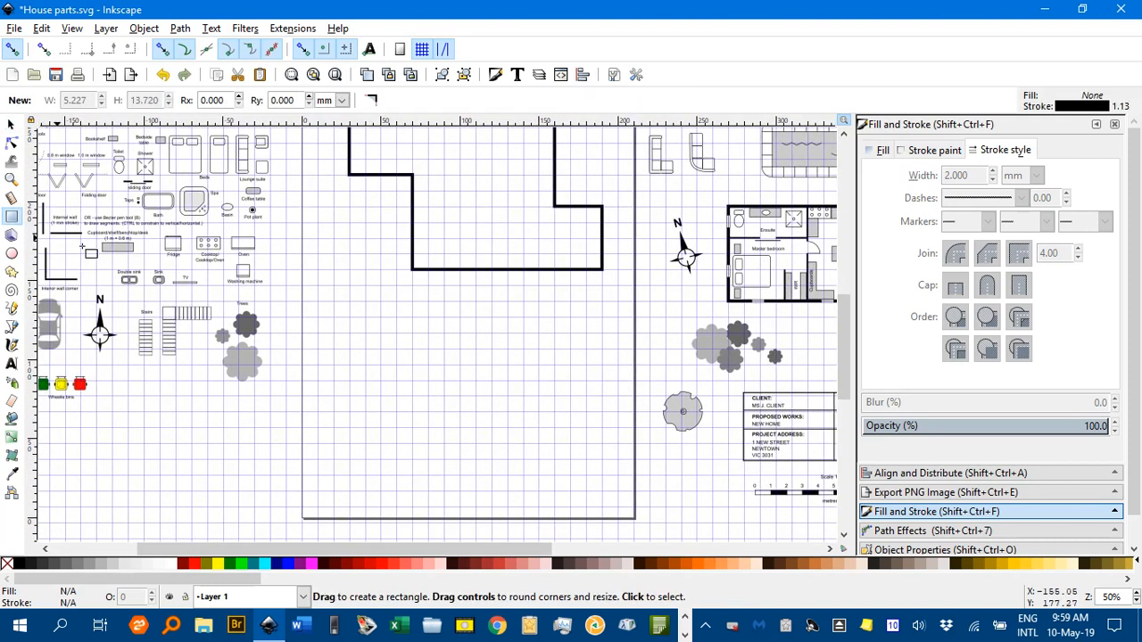
pyautogui.moveTo(349, 301); pyautogui.dragTo(491, 397)
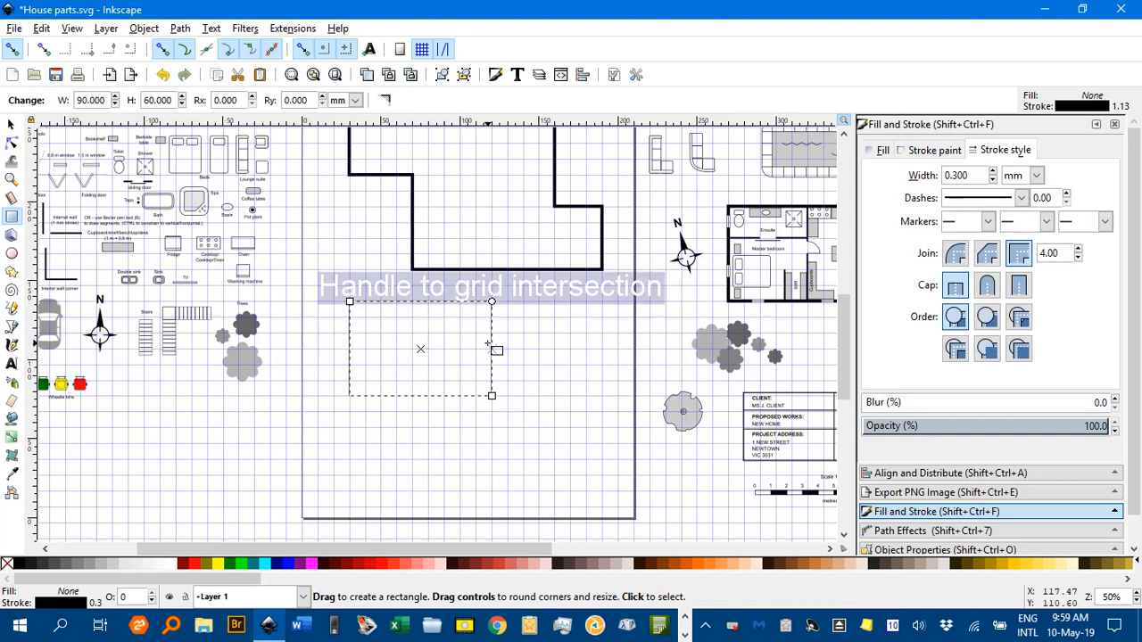
pyautogui.moveTo(491, 348); pyautogui.dragTo(602, 430)
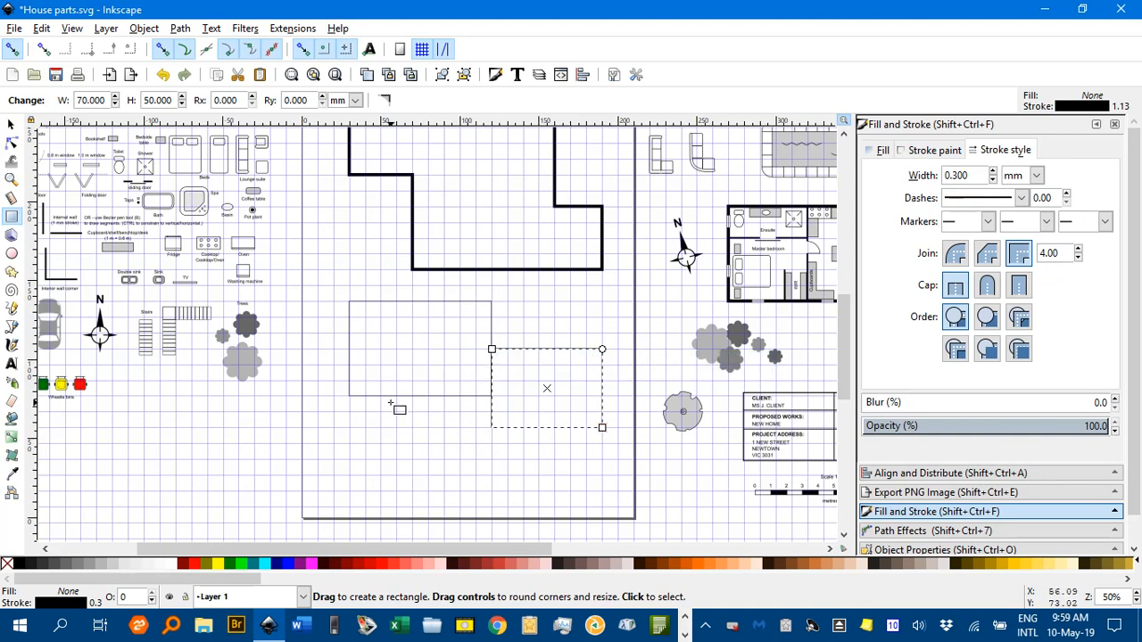
pyautogui.moveTo(380, 396); pyautogui.dragTo(539, 458)
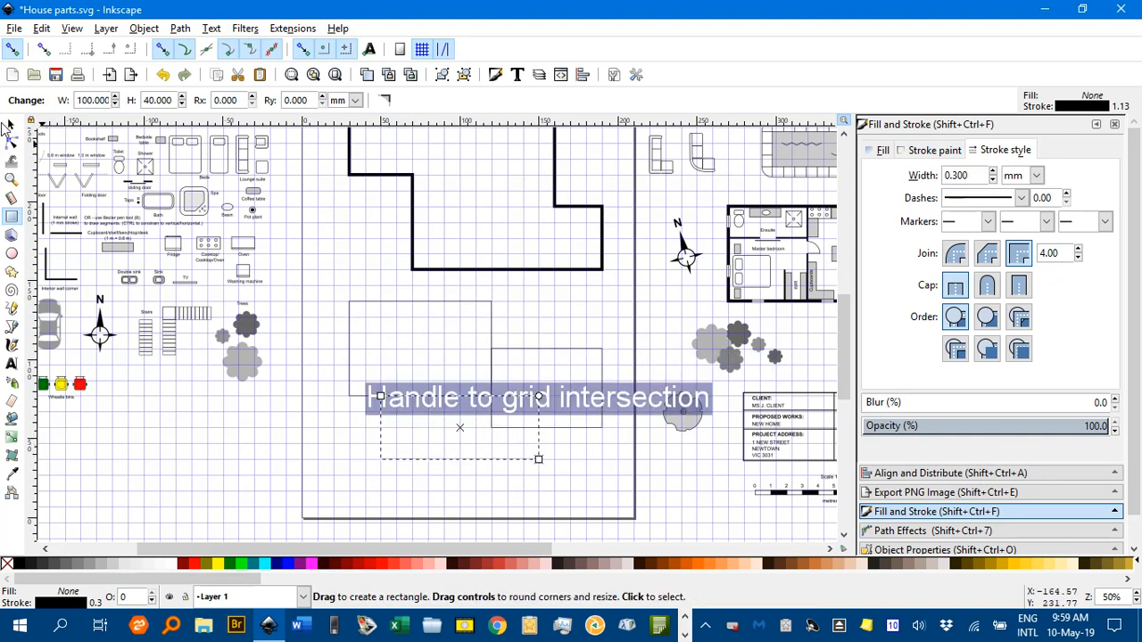
# Select all three rectangles and combine them into a single outline with Union.
pyautogui.click(6, 124)
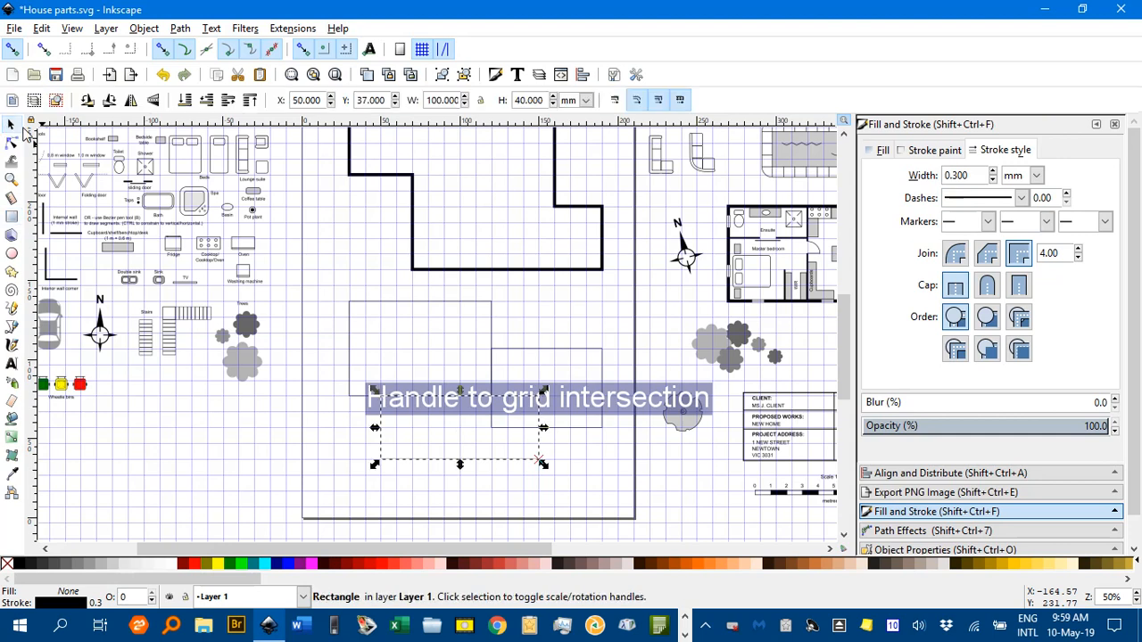
pyautogui.keyDown('shift'); pyautogui.click(400, 318); pyautogui.keyUp('shift')
pyautogui.keyDown('shift'); pyautogui.click(547, 360); pyautogui.keyUp('shift')
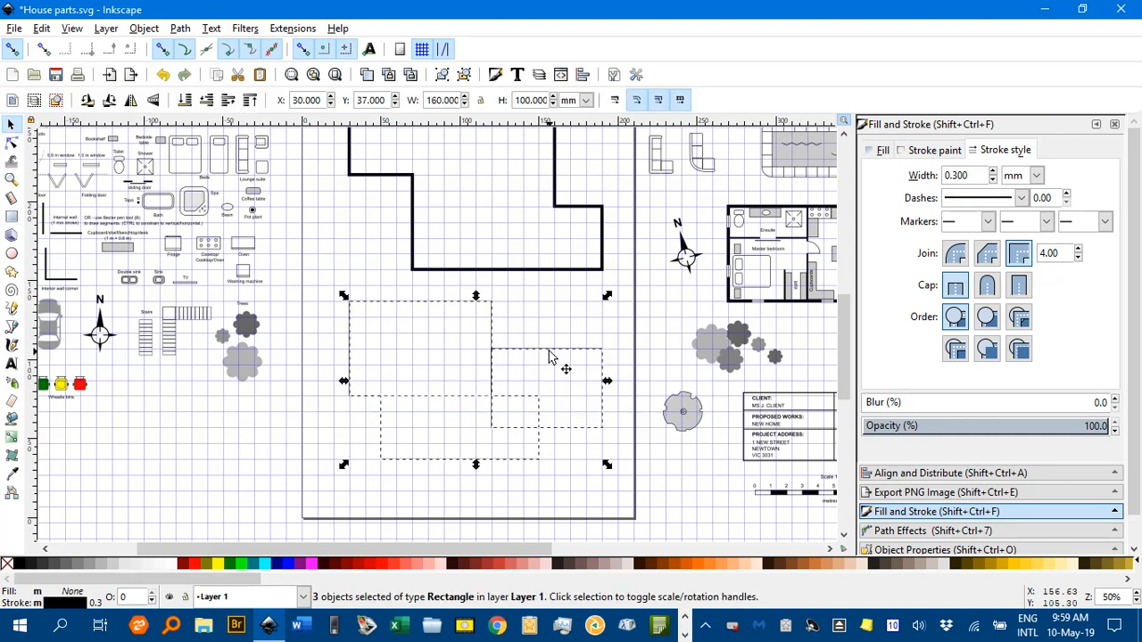
pyautogui.hotkey('ctrl', '+')
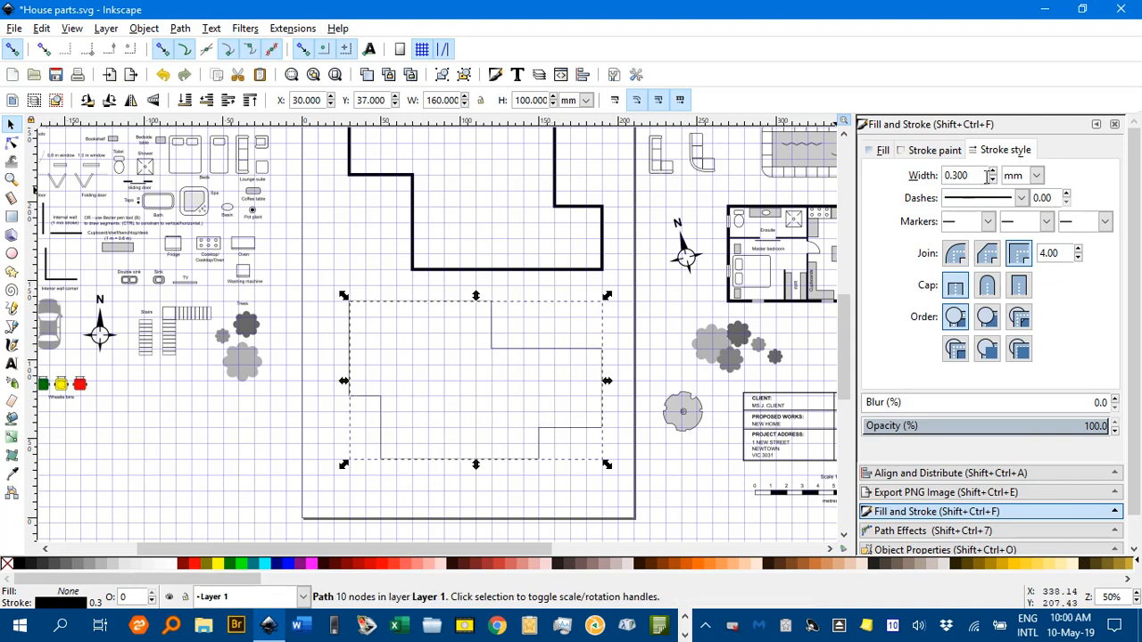
# Set the combined rectangle outline's stroke width to 2 mm and deselect it.
pyautogui.write('2')
pyautogui.press('Return')
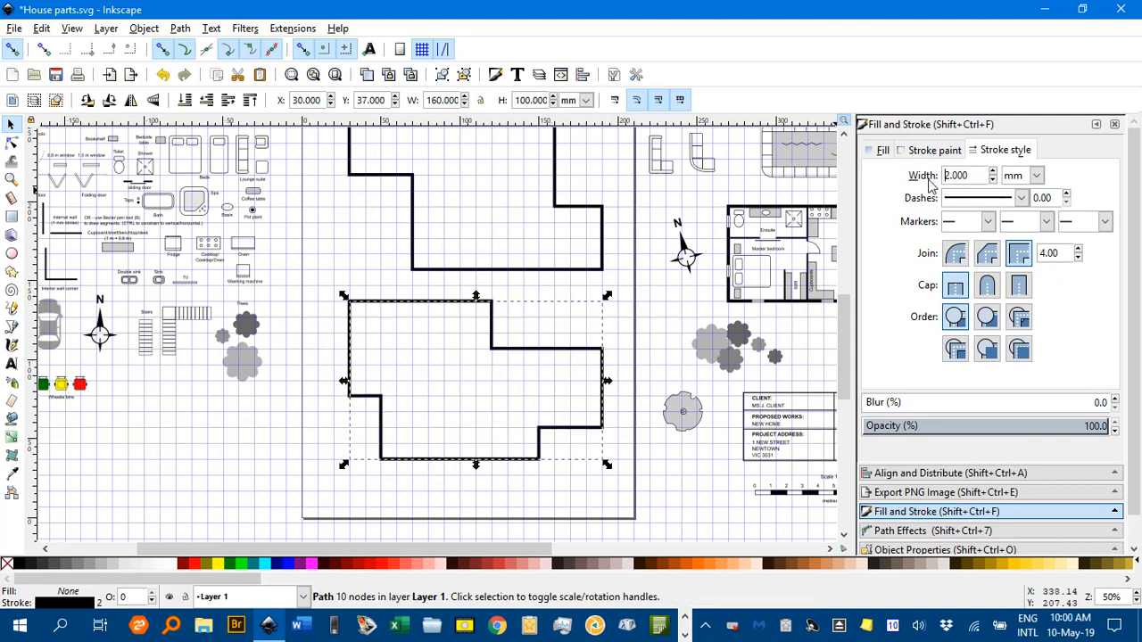
pyautogui.click(267, 438)
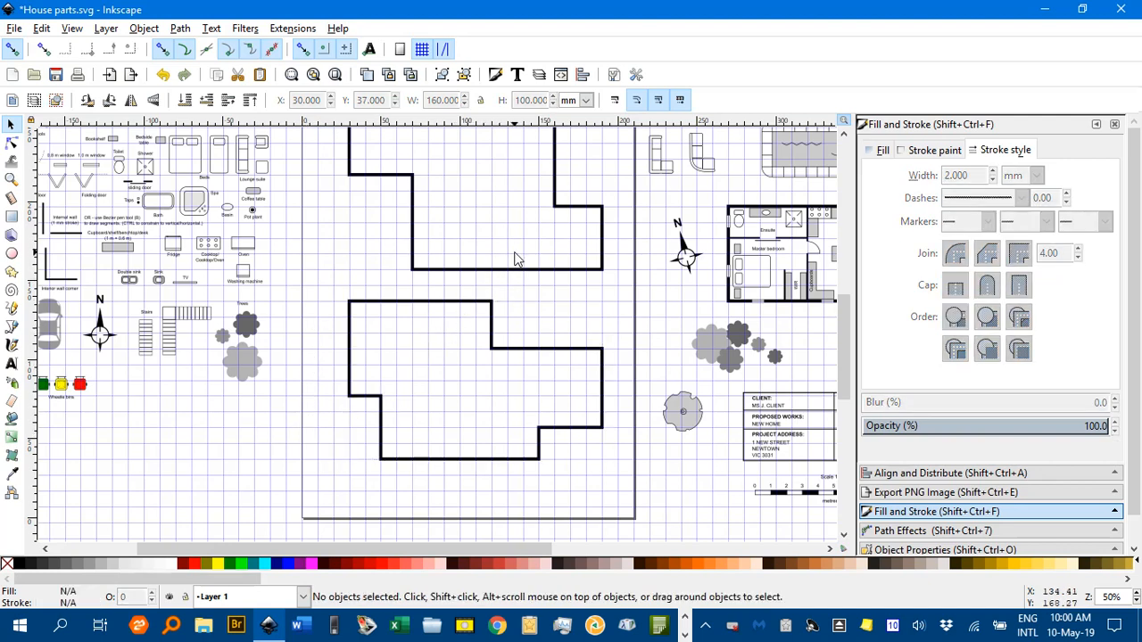
pyautogui.scroll(2, 503, 250)
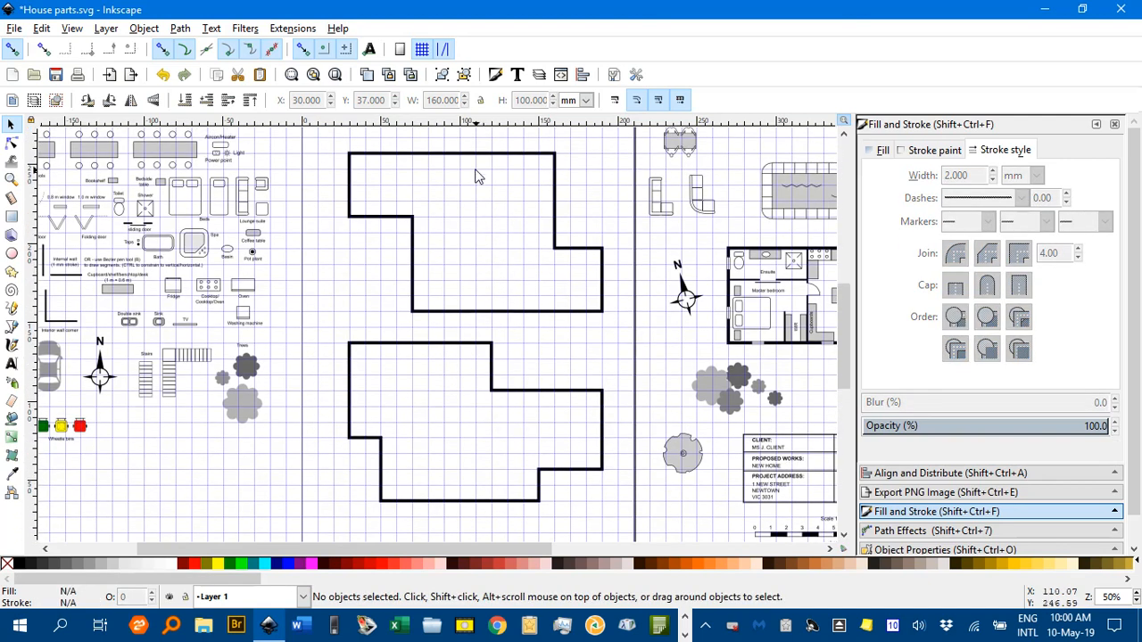
pyautogui.moveTo(511, 320); pyautogui.dragTo(479, 266)
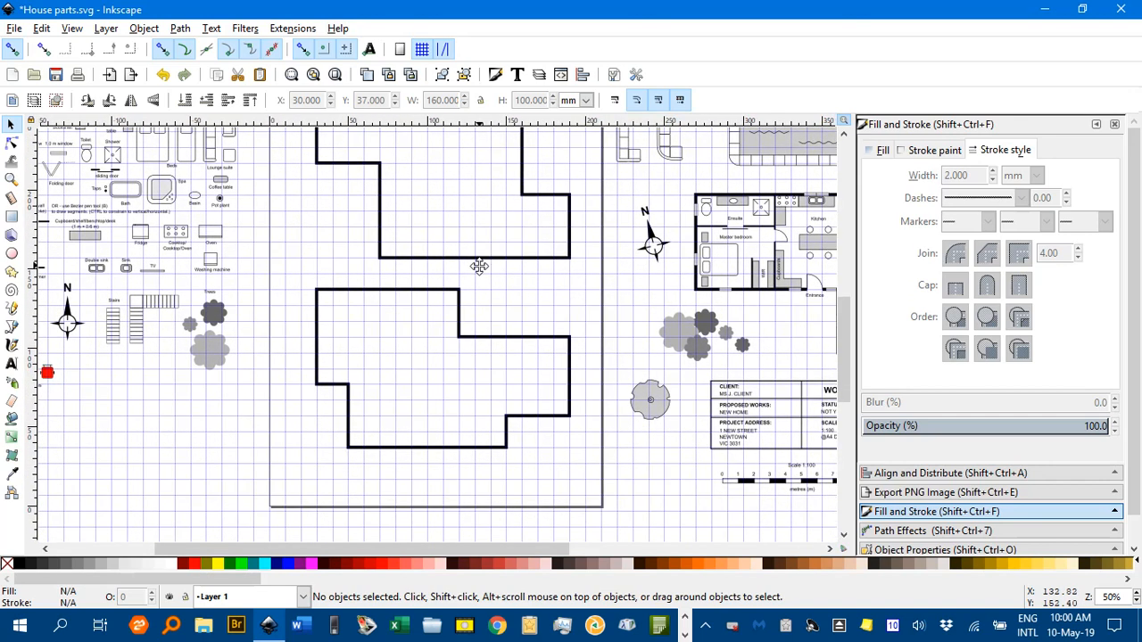
# Turn off snapping, insert a node on the lowest wall of the upper outline, and break the path at that node.
pyautogui.click(12, 49)
pyautogui.click(525, 258)
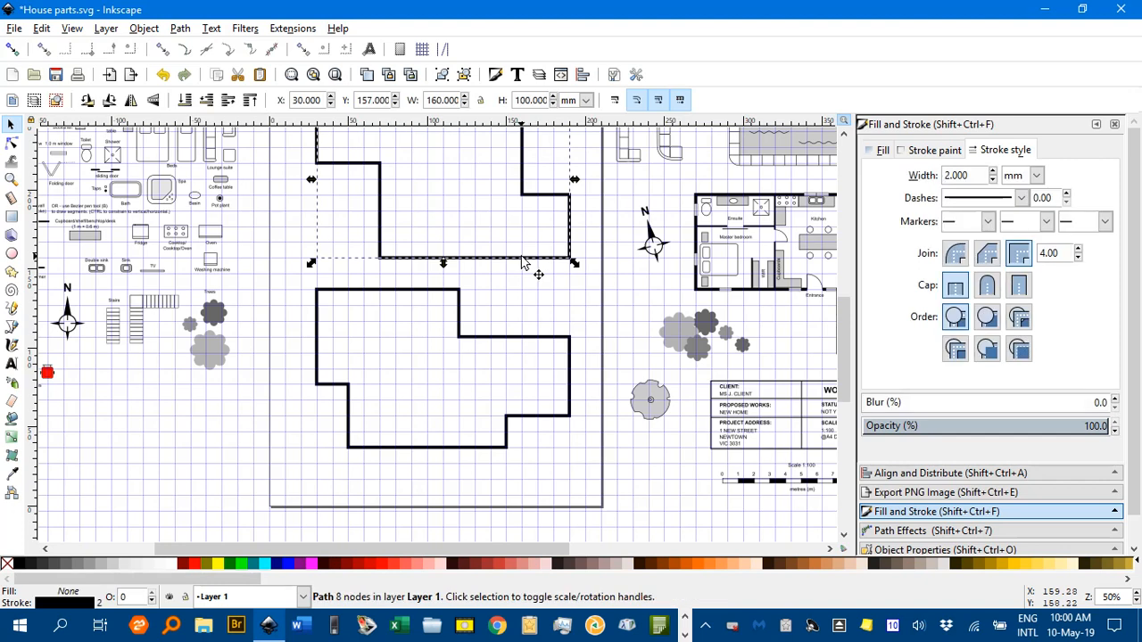
pyautogui.scroll(3, 520, 268)
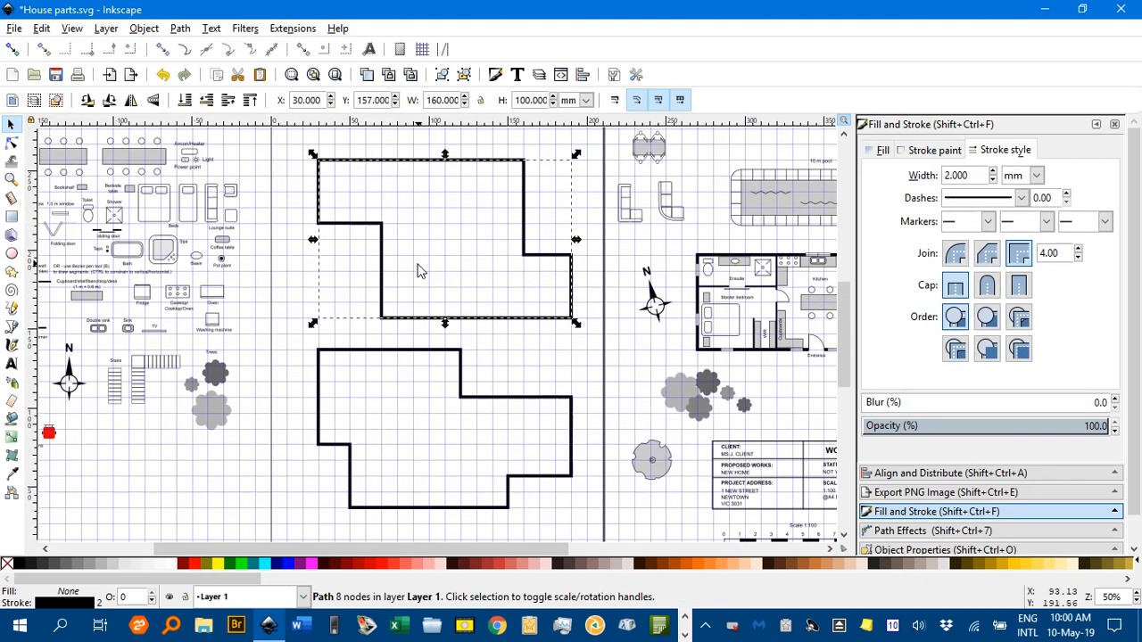
pyautogui.press('n')
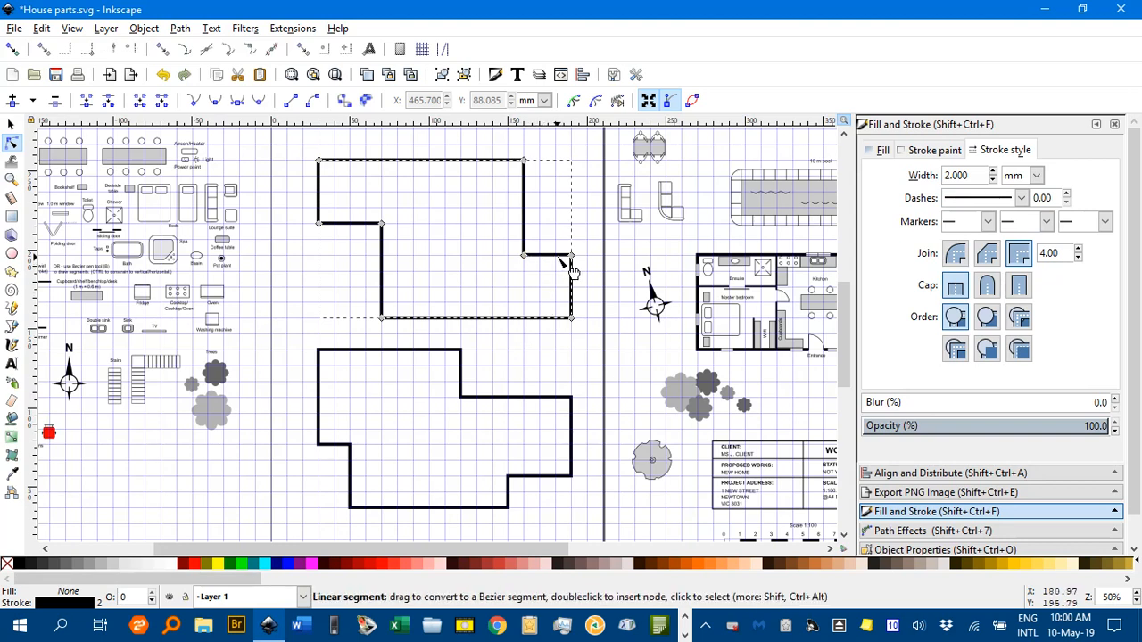
pyautogui.doubleClick(481, 318)
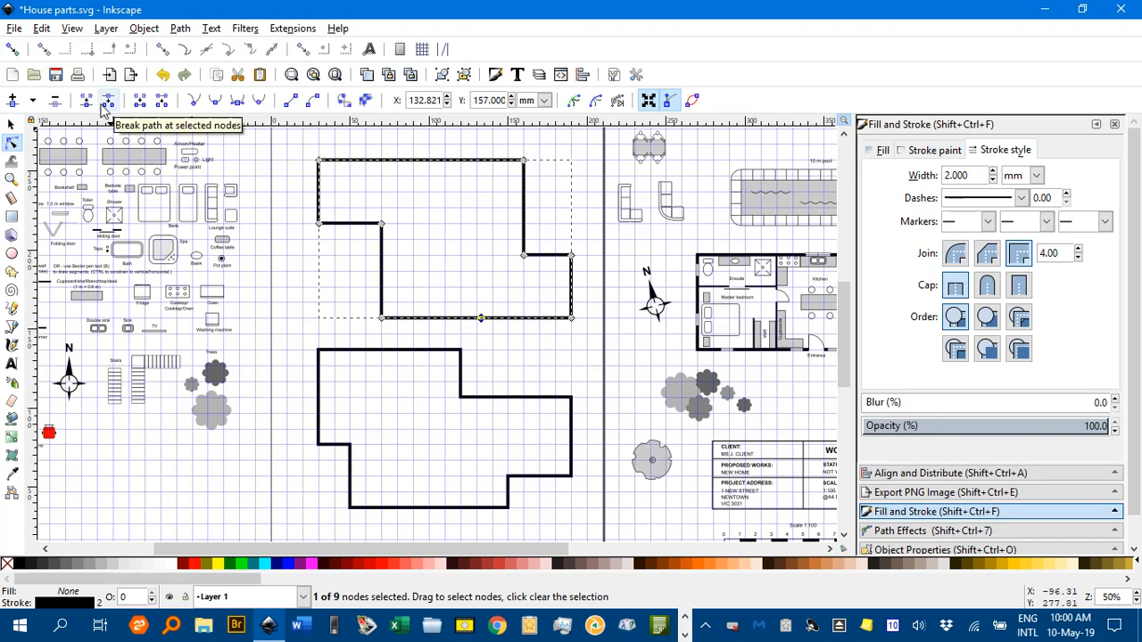
pyautogui.click(107, 102)
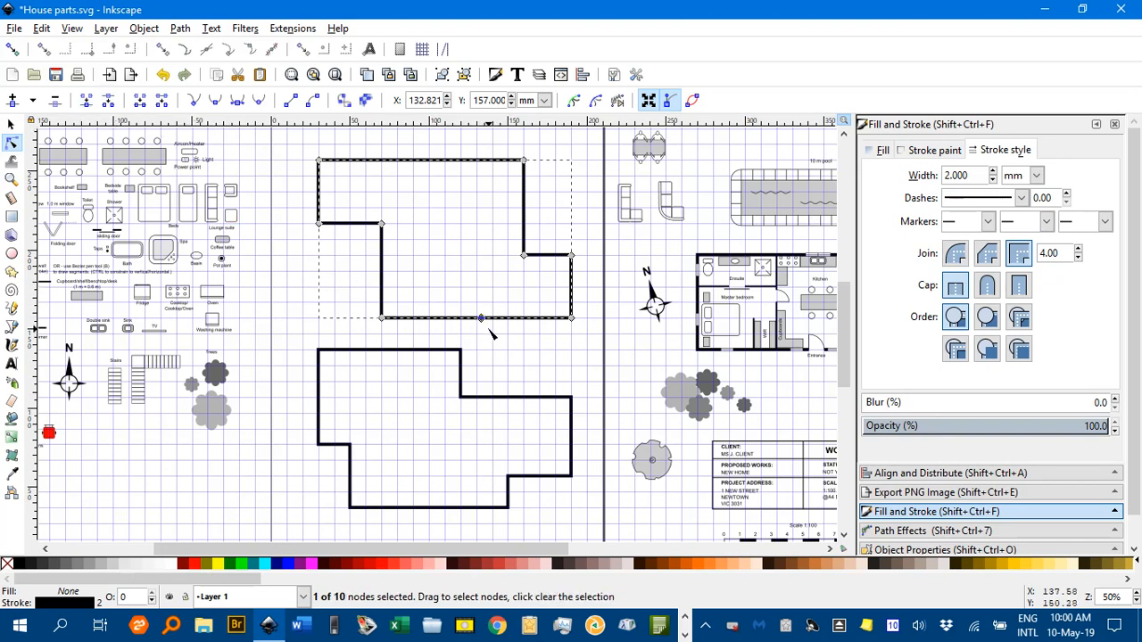
# Slide one of the separated end nodes along the upper outline's lowest wall to open a gap of about 16 mm, and deselect.
pyautogui.scroll(3, 490, 334)
pyautogui.moveTo(474, 311); pyautogui.dragTo(401, 309)
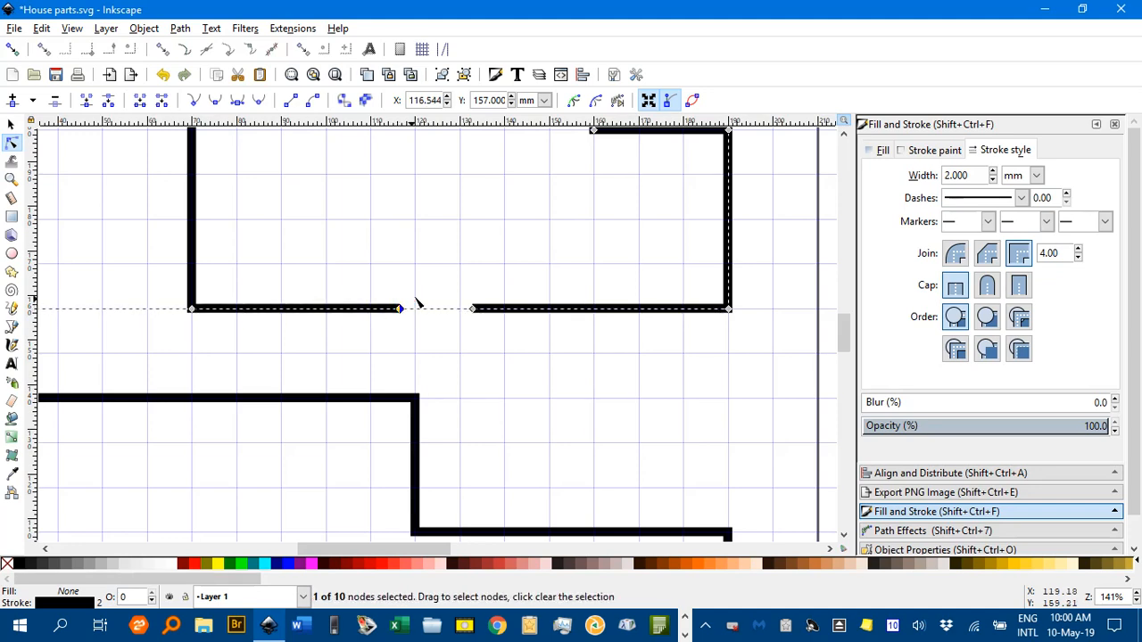
pyautogui.click(454, 249)
pyautogui.scroll(-2, 483, 262)
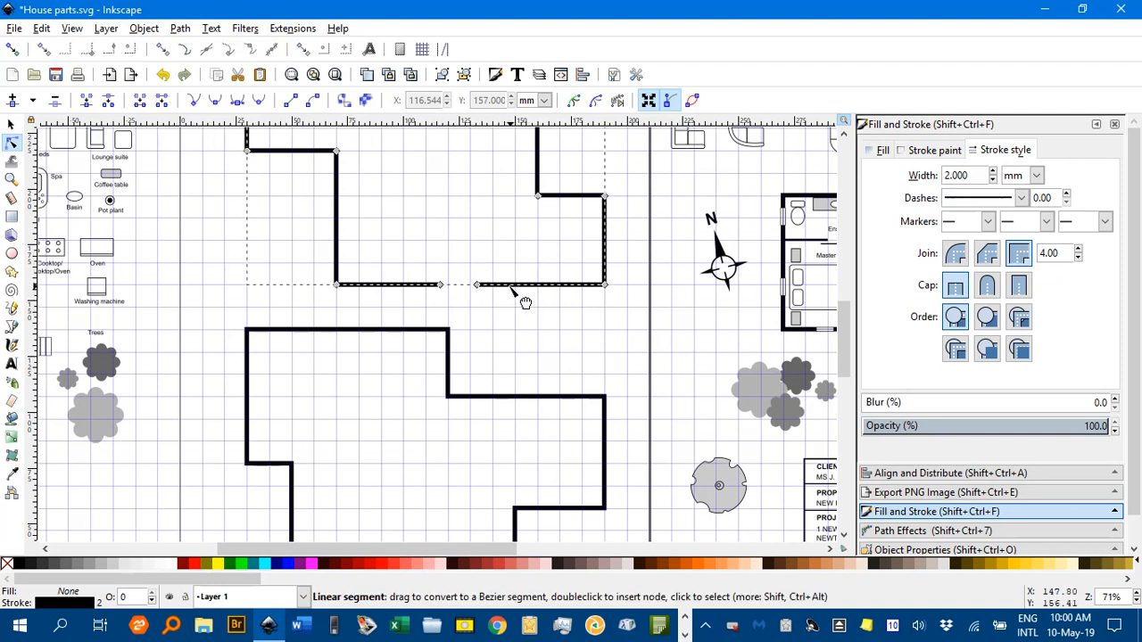
pyautogui.click(509, 325)
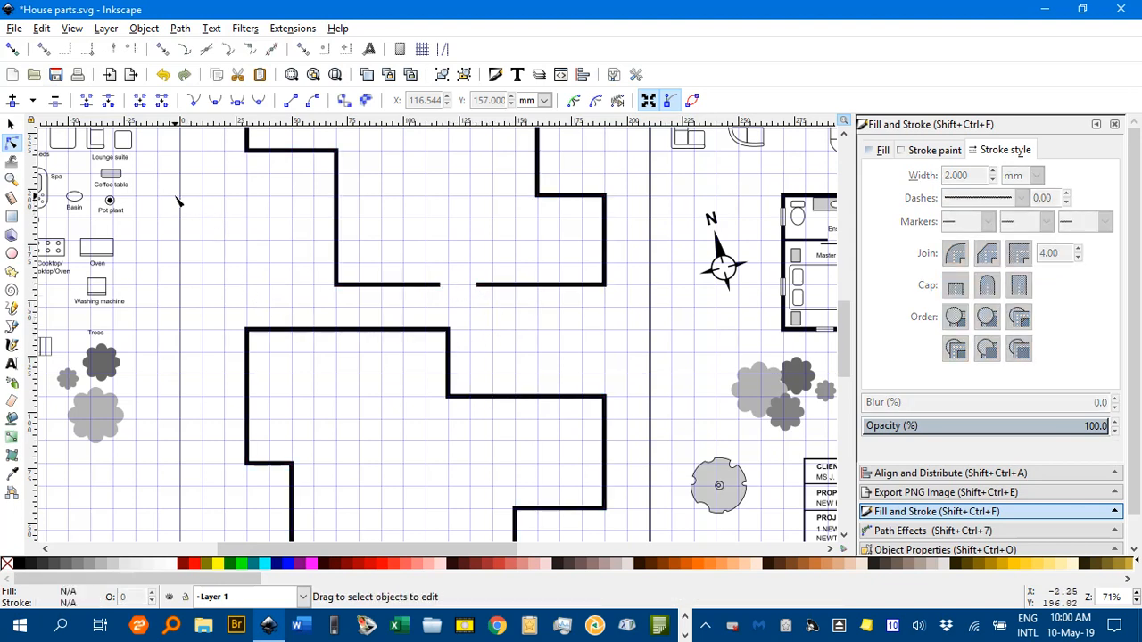
# Hide the page grid while viewing the wall gap parts in the parts library.
pyautogui.hscroll(-15, 179, 203)
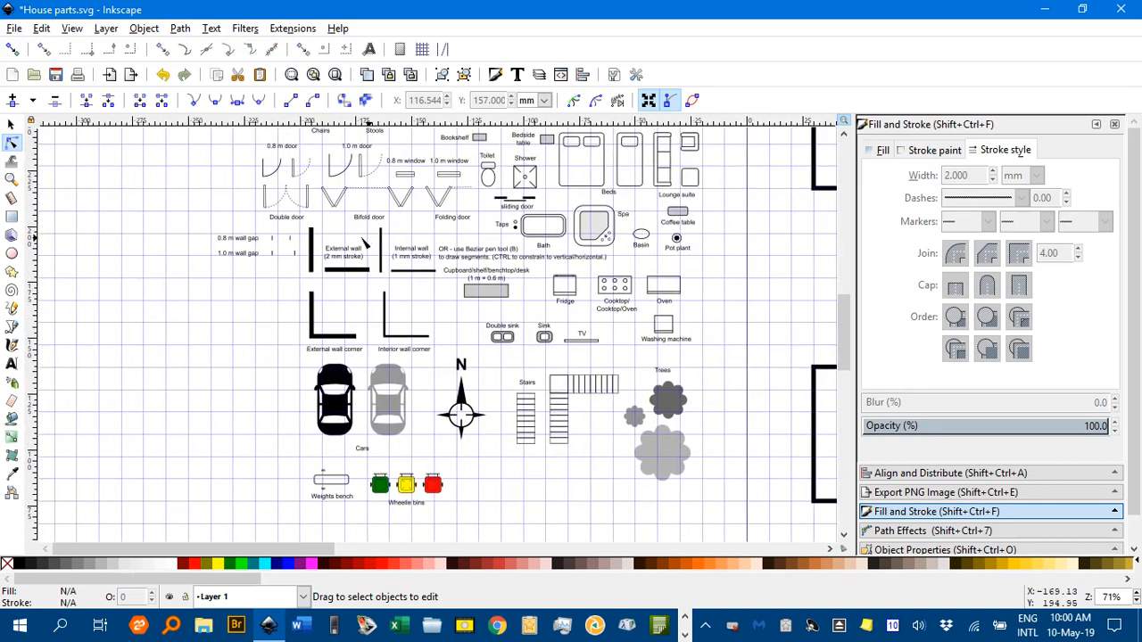
pyautogui.click(12, 124)
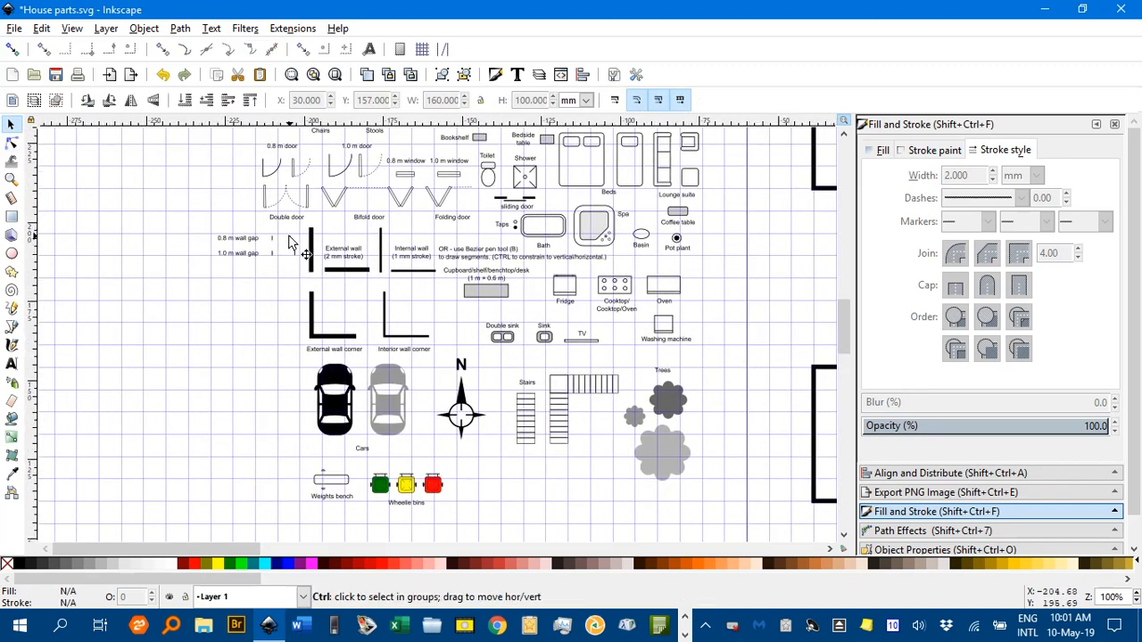
pyautogui.keyDown('ctrl'); pyautogui.scroll(3, 288, 243); pyautogui.keyUp('ctrl')
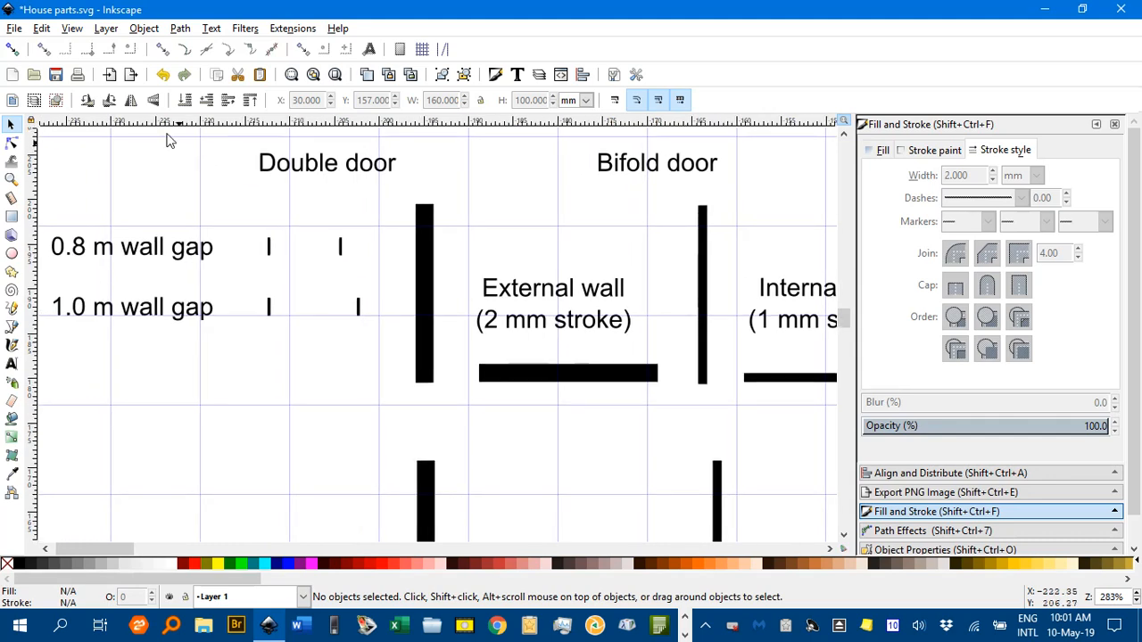
pyautogui.click(71, 28)
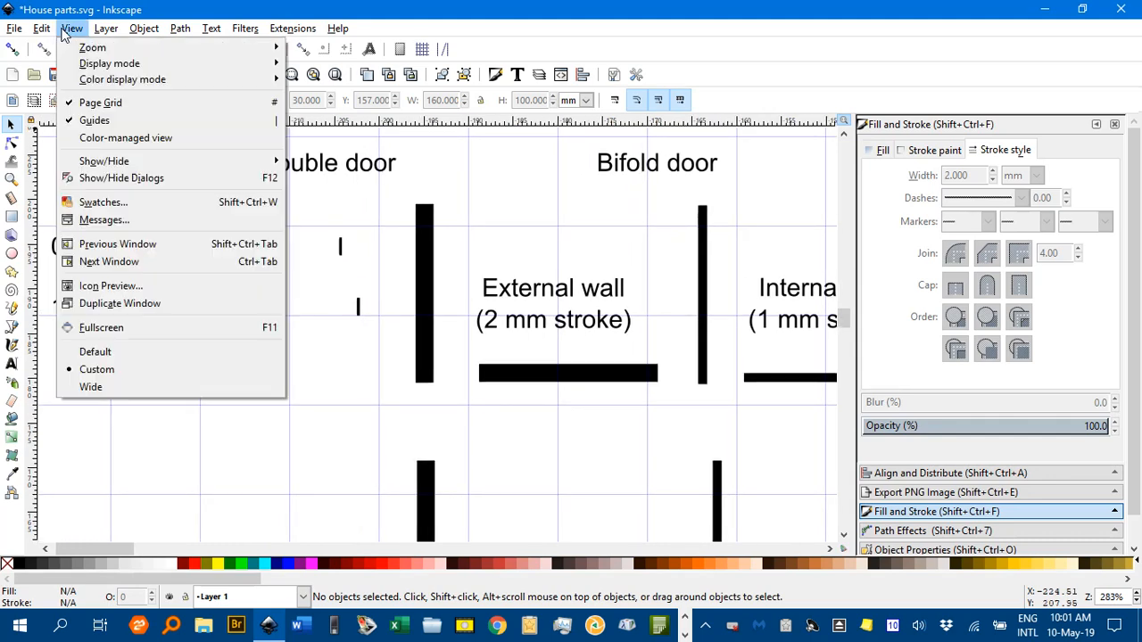
pyautogui.click(89, 102)
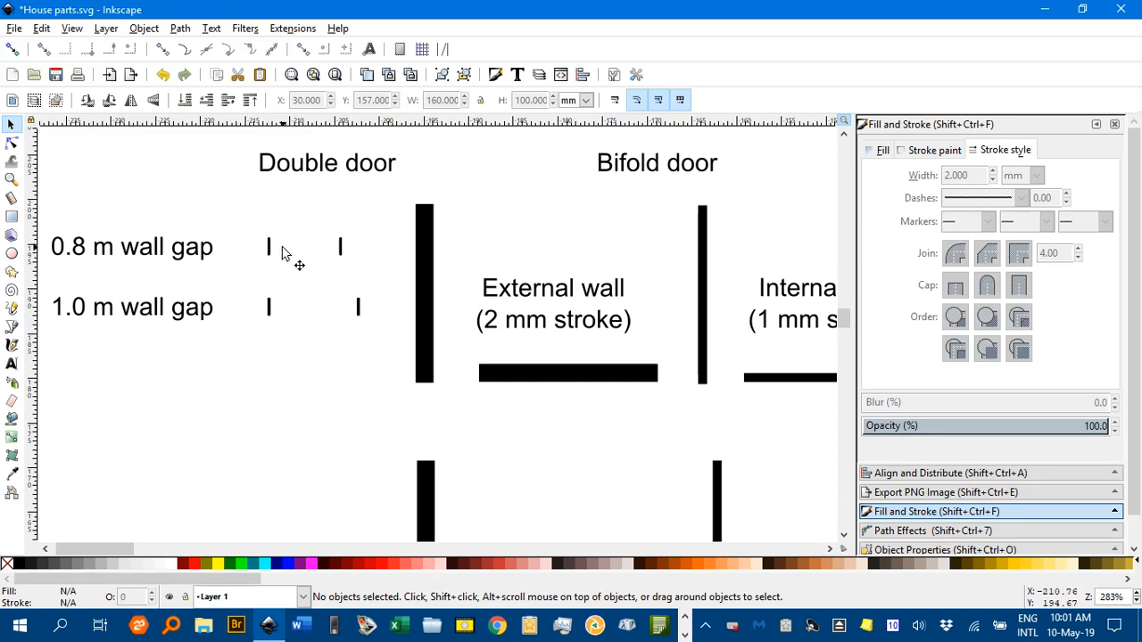
# Copy the 0.8 m wall gap part and place the copy over the topmost wall of the lower outline.
pyautogui.click(287, 251)
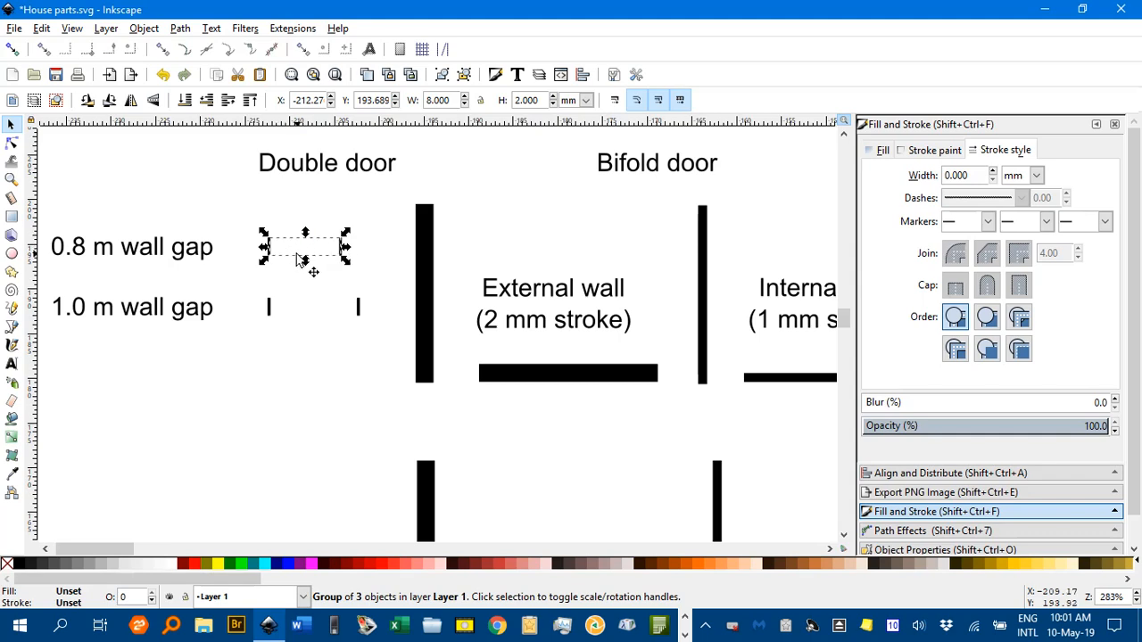
pyautogui.scroll(-3, 535, 337)
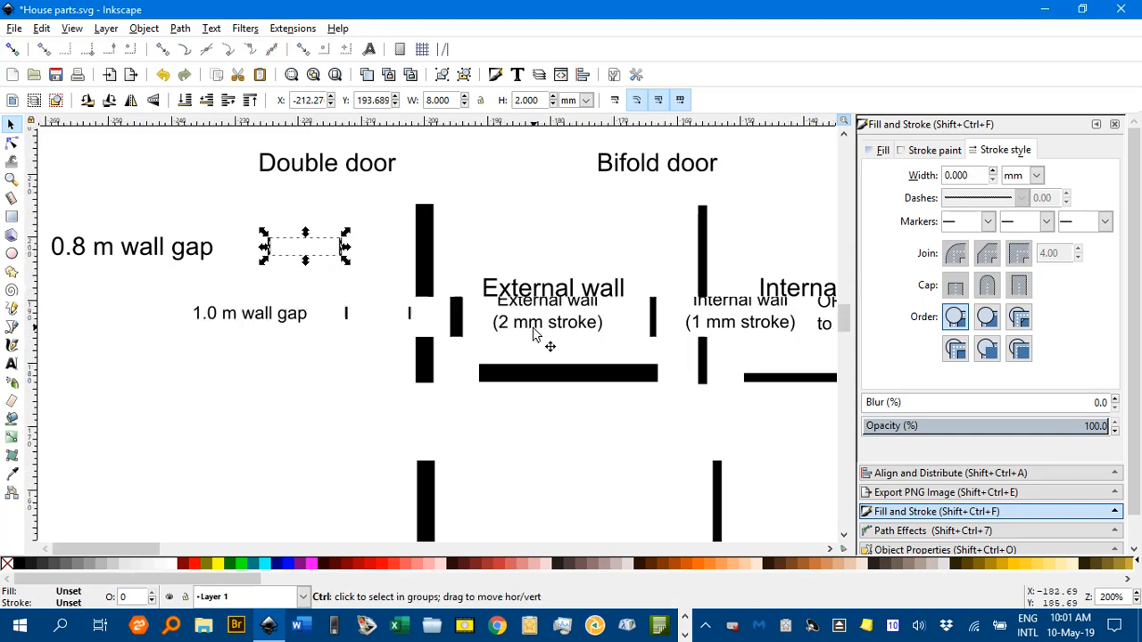
pyautogui.moveTo(555, 317); pyautogui.dragTo(35, 196)
pyautogui.moveTo(616, 291); pyautogui.dragTo(127, 226)
pyautogui.moveTo(327, 306); pyautogui.dragTo(338, 252)
pyautogui.scroll(2, 338, 254)
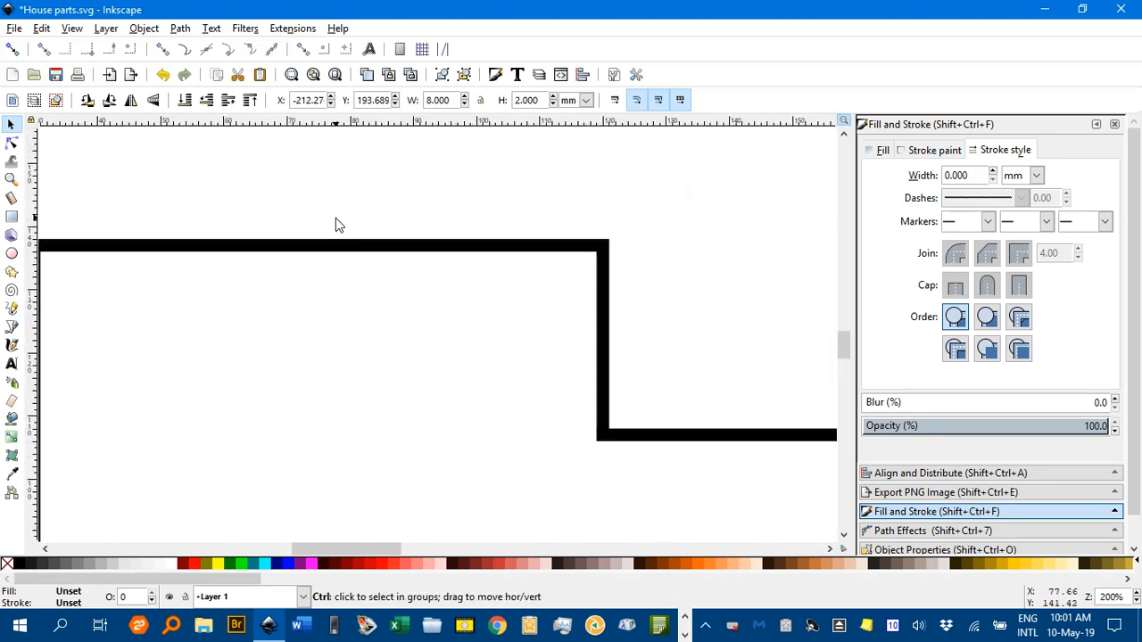
pyautogui.click(335, 223)
pyautogui.moveTo(335, 223); pyautogui.dragTo(345, 257)
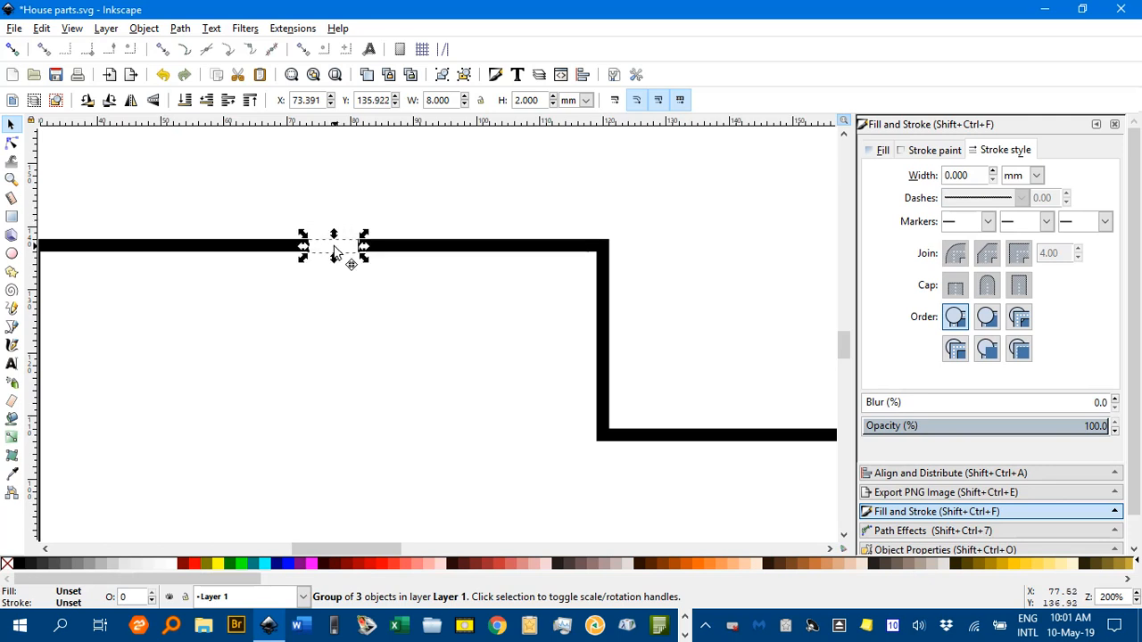
# Try to align the 0.8 m wall gap with the wall's thickness by hand, without snapping.
pyautogui.click(357, 294)
pyautogui.scroll(2, 315, 250)
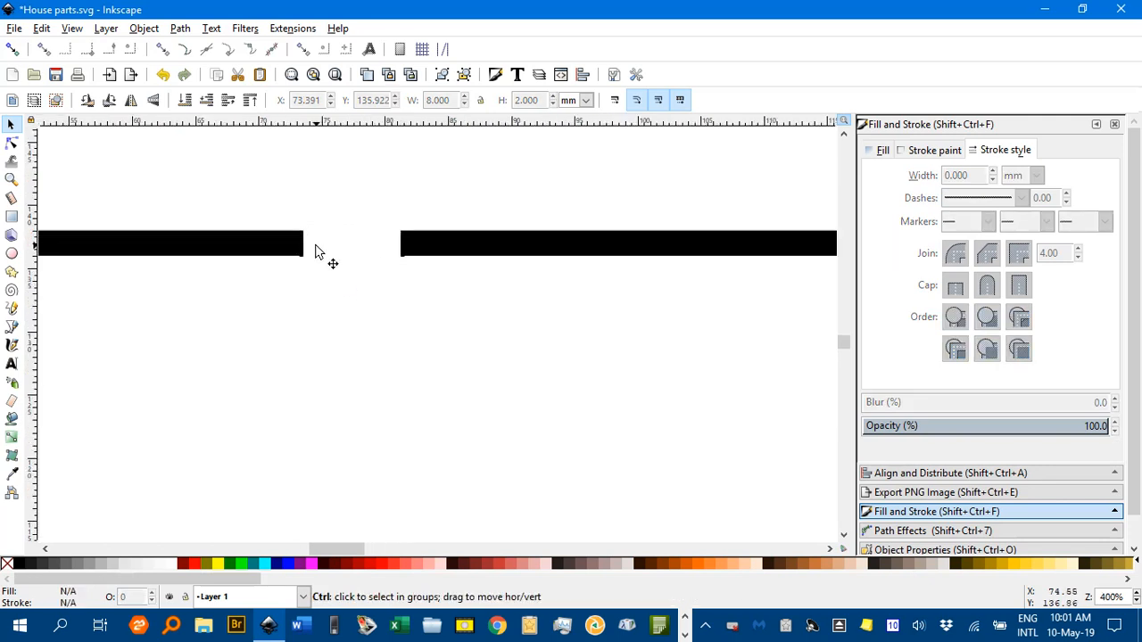
pyautogui.click(330, 248)
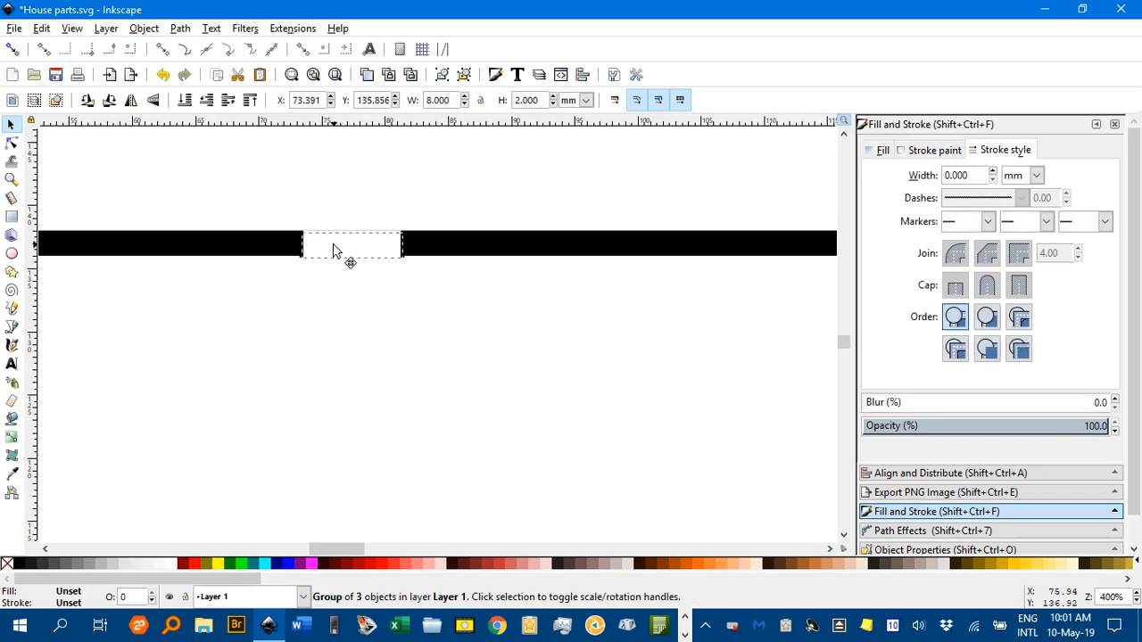
pyautogui.click(333, 250)
pyautogui.scroll(3, 308, 263)
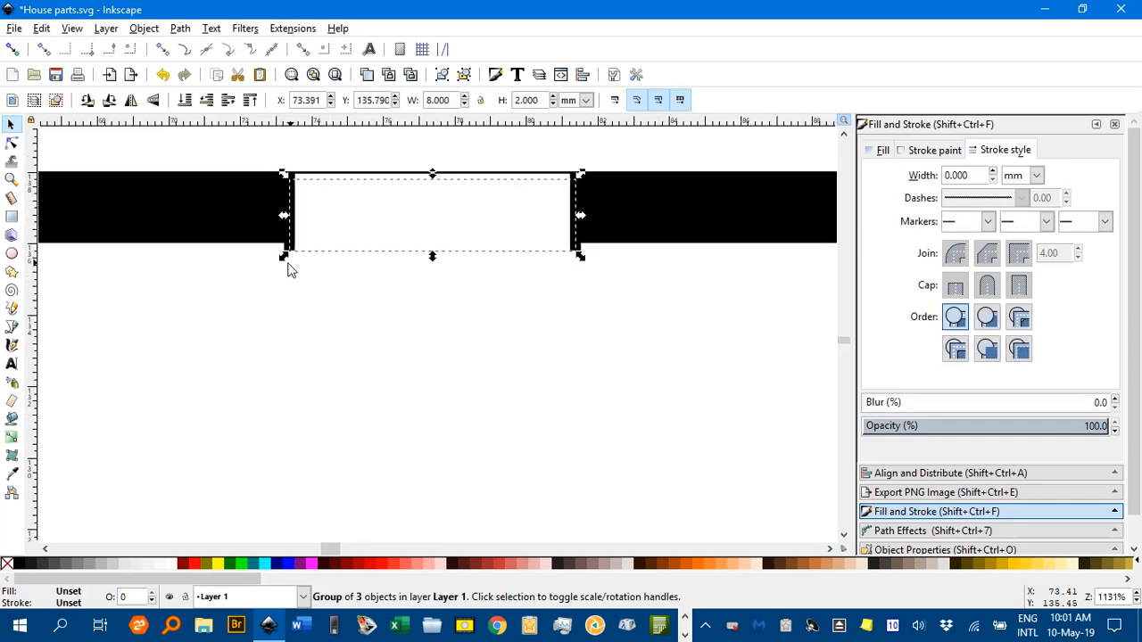
# Turn snapping back on and snap the centre of the 0.8 m wall gap onto the wall path, then deselect it.
pyautogui.click(259, 265)
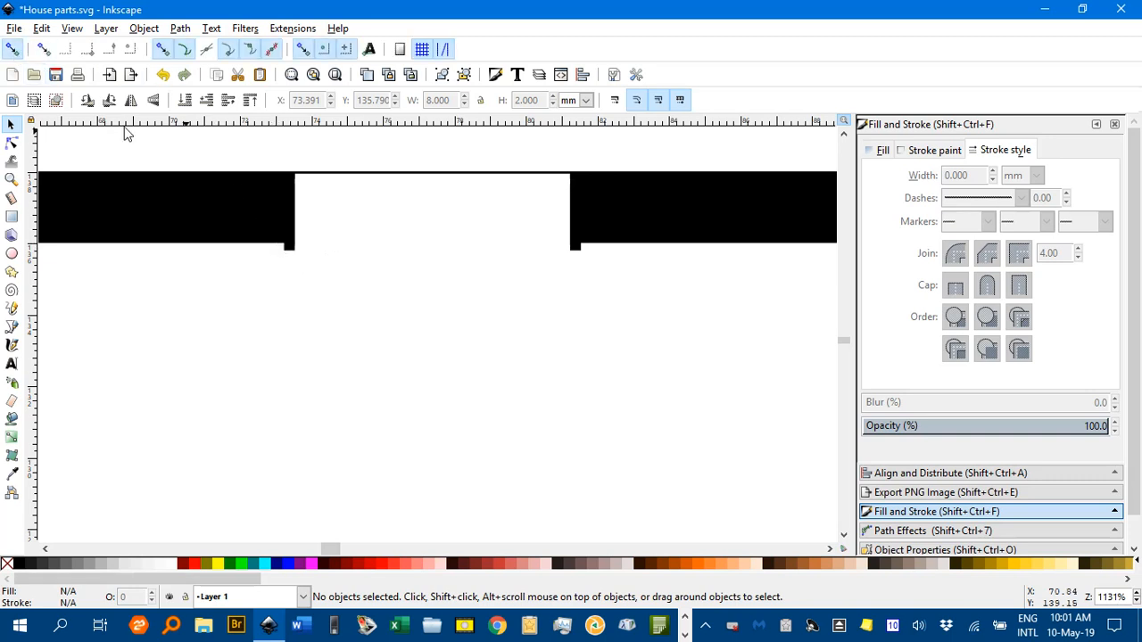
pyautogui.click(392, 234)
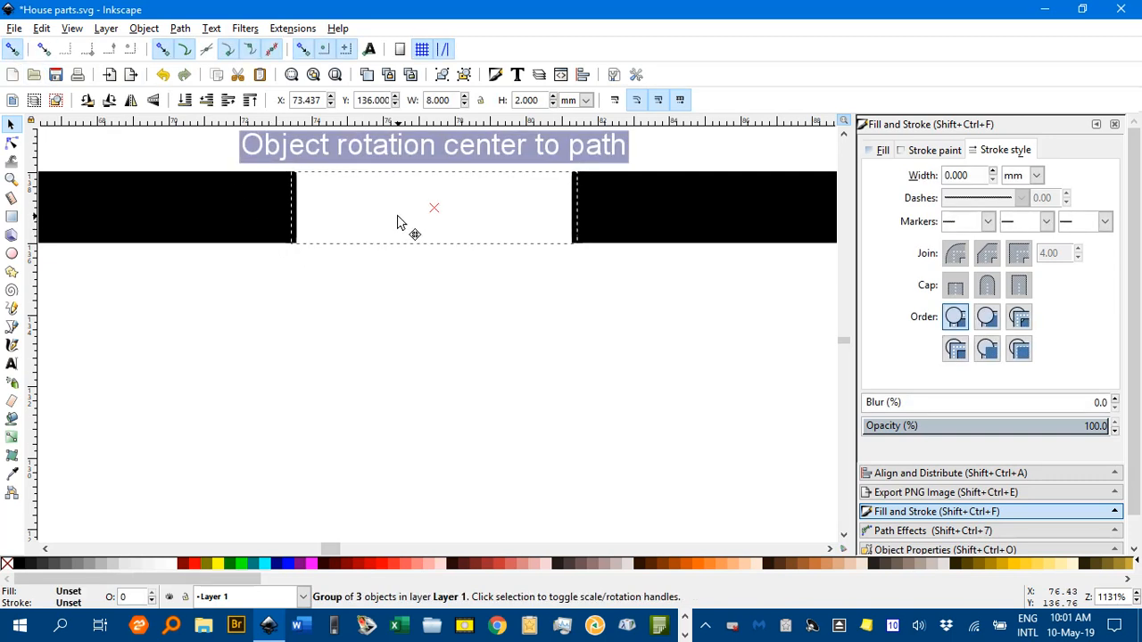
pyautogui.click(384, 276)
pyautogui.scroll(1, 305, 225)
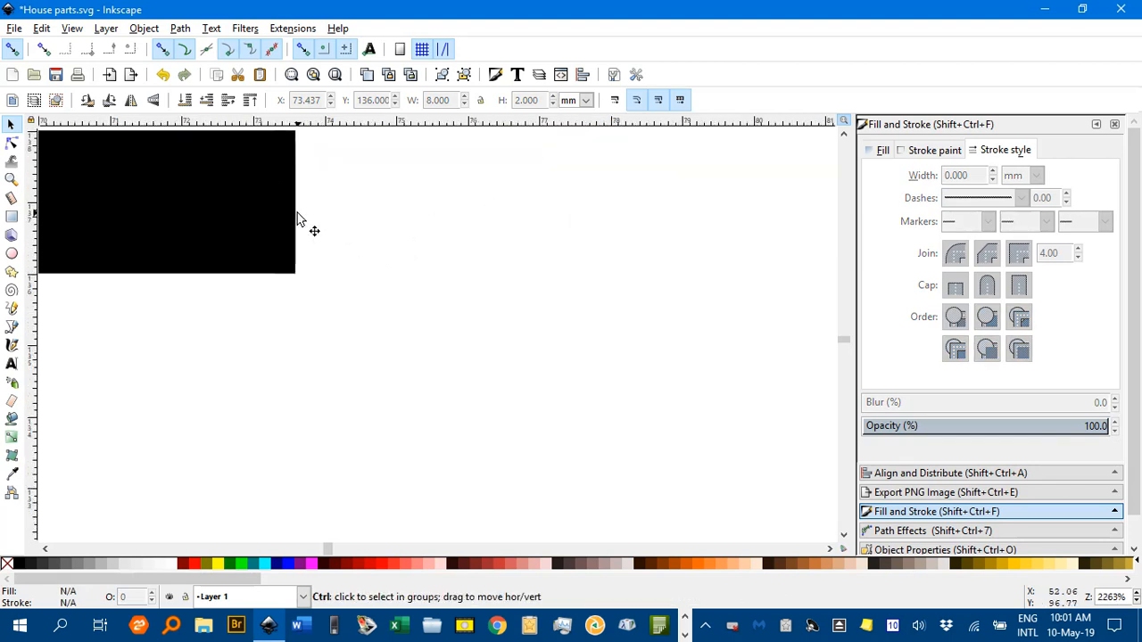
pyautogui.scroll(-1, 303, 219)
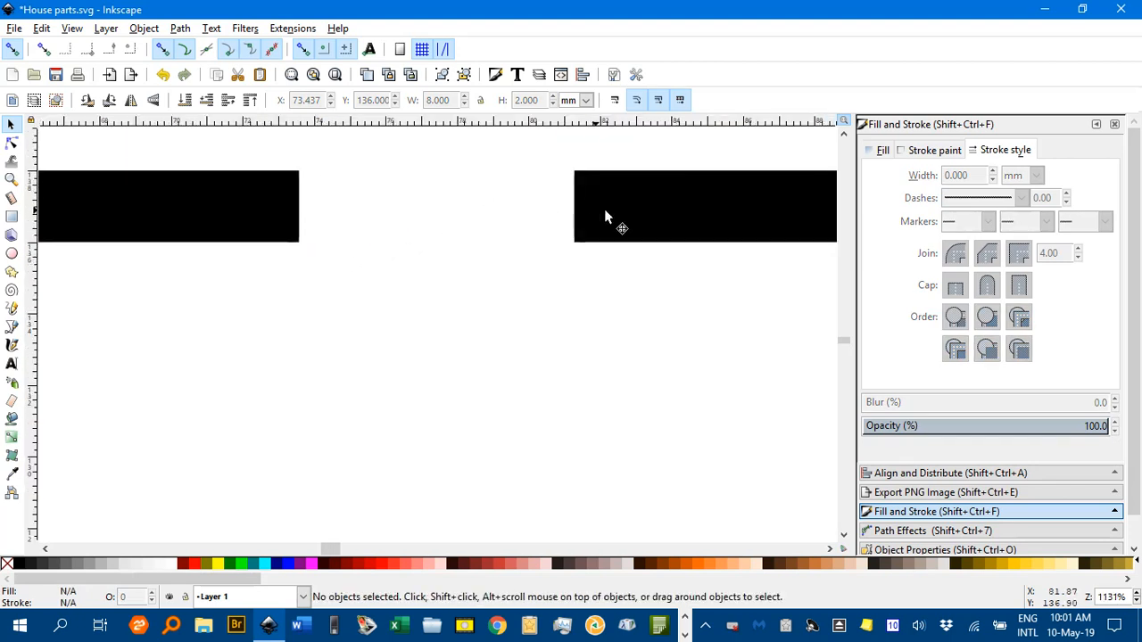
pyautogui.moveTo(456, 217)
pyautogui.mouseDown()
pyautogui.moveTo(465, 301)
pyautogui.moveTo(443, 226)
pyautogui.mouseUp()
pyautogui.click(465, 302)
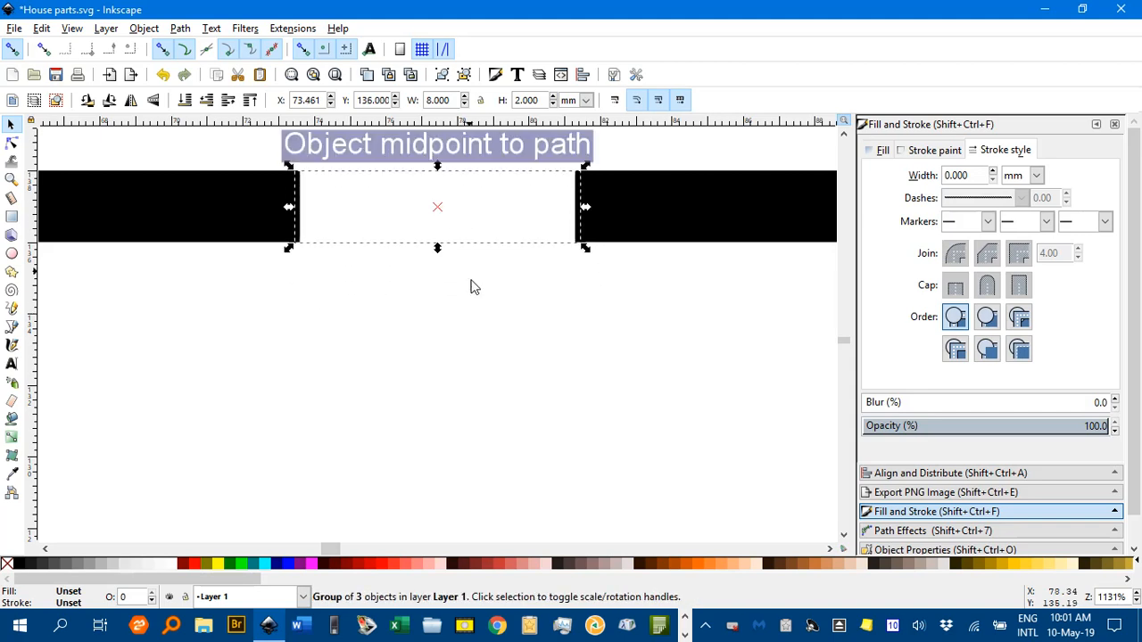
pyautogui.click(512, 321)
# Copy the solid-line 0.8 m door part and paste it into the lower outline's wall gap, snapping its corner node to the gap's corner.
pyautogui.keyDown('ctrl'); pyautogui.scroll(-5, 542, 316); pyautogui.keyUp('ctrl')
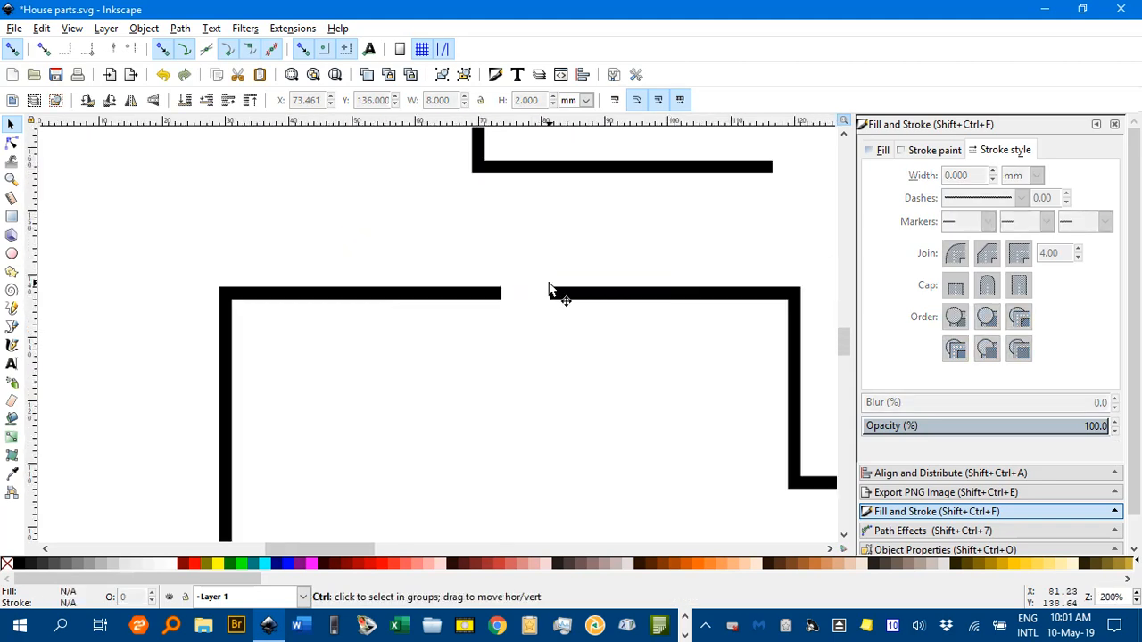
pyautogui.keyDown('ctrl'); pyautogui.scroll(-4, 551, 303); pyautogui.keyUp('ctrl')
pyautogui.keyDown('ctrl'); pyautogui.scroll(2, 294, 307); pyautogui.keyUp('ctrl')
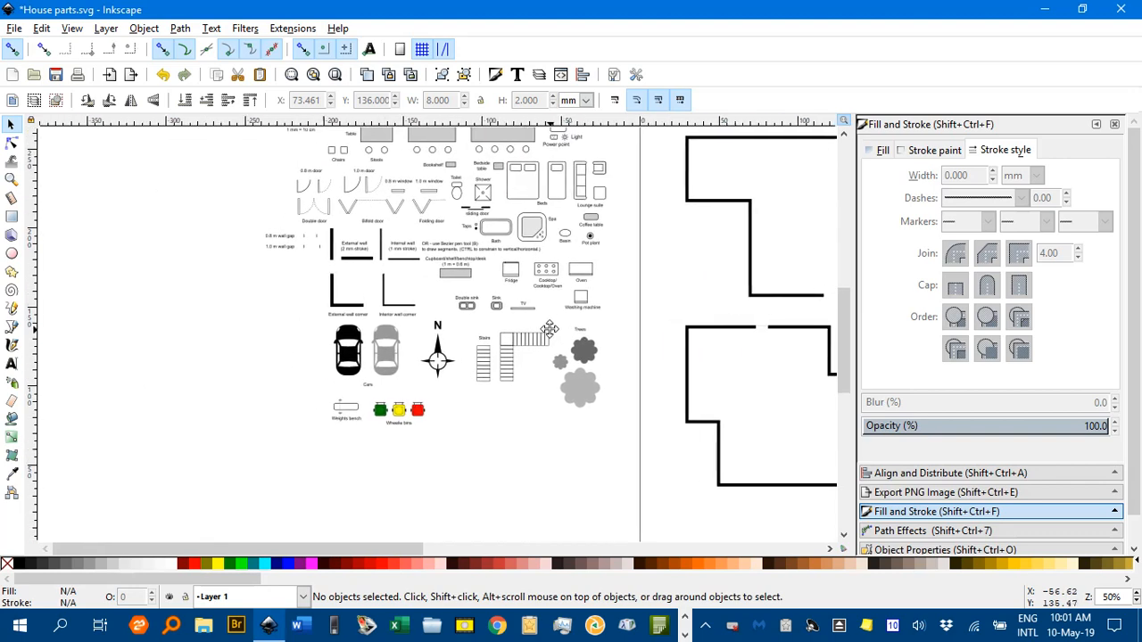
pyautogui.keyDown('ctrl'); pyautogui.scroll(1, 294, 195); pyautogui.keyUp('ctrl')
pyautogui.click(294, 194)
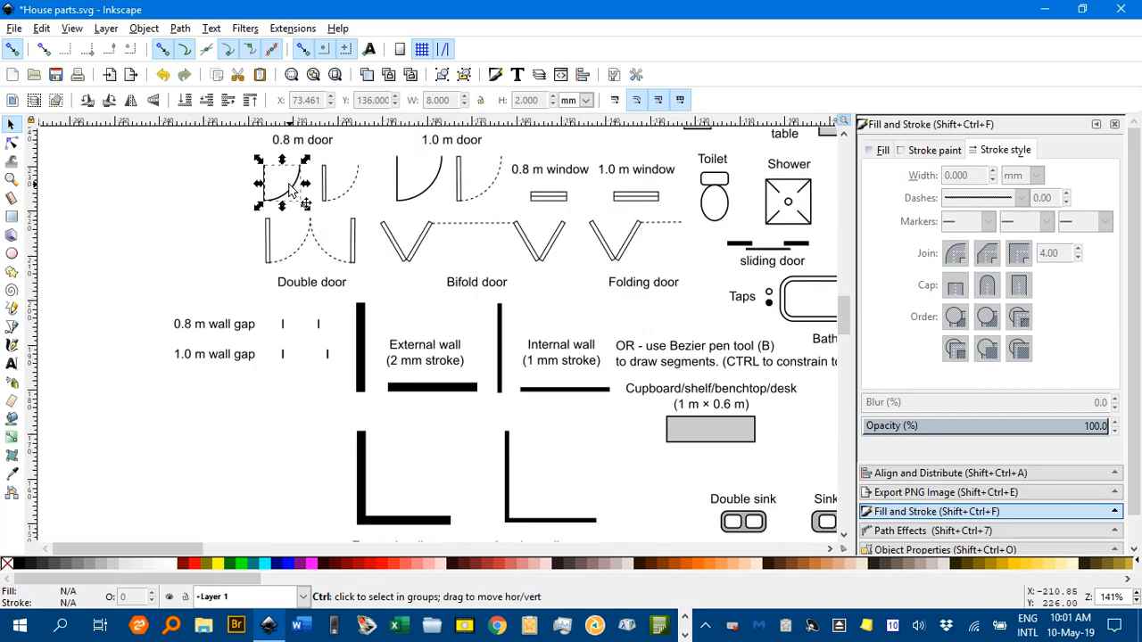
pyautogui.scroll(-2, 632, 304)
pyautogui.keyDown('ctrl'); pyautogui.scroll(-2, 632, 300); pyautogui.keyUp('ctrl')
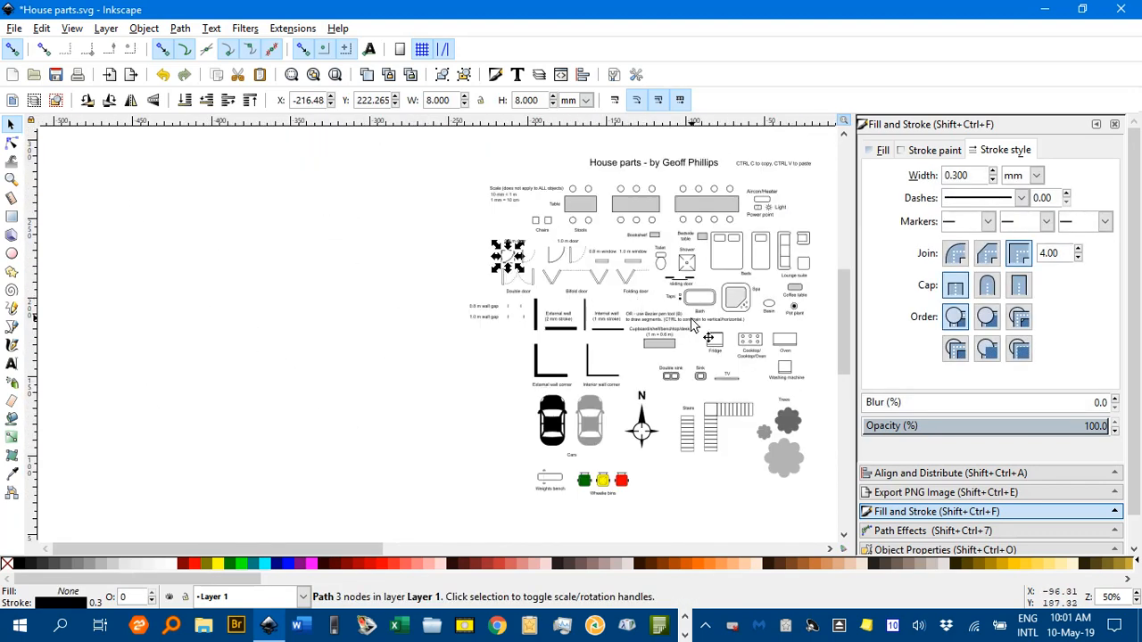
pyautogui.moveTo(763, 324); pyautogui.dragTo(309, 296)
pyautogui.keyDown('ctrl'); pyautogui.scroll(5, 473, 360); pyautogui.keyUp('ctrl')
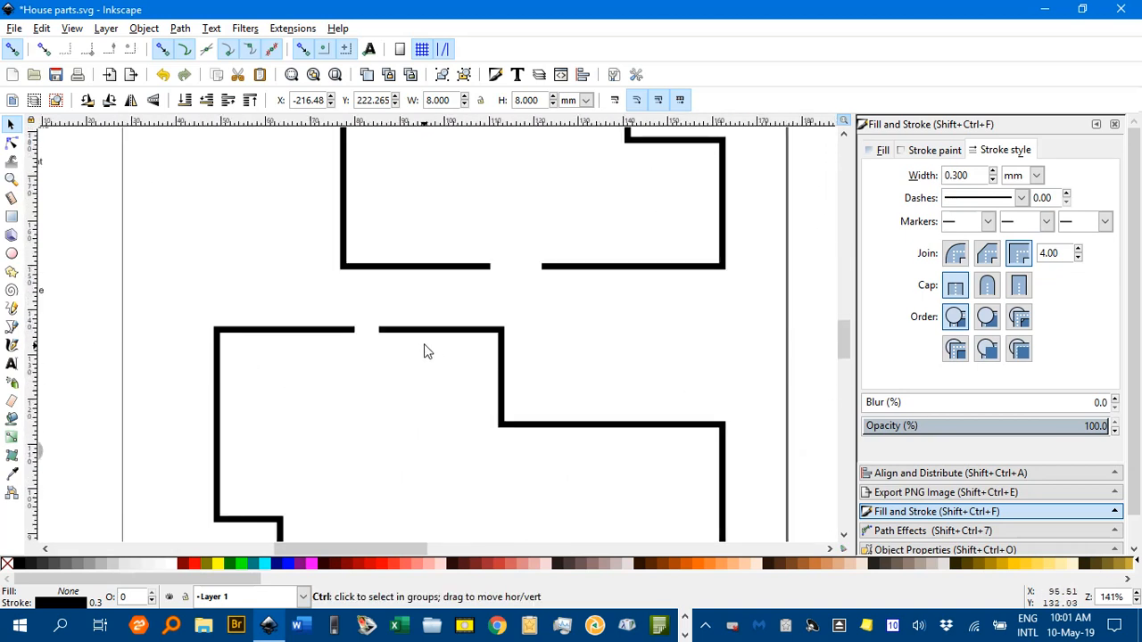
pyautogui.hotkey('ctrl', 'v')
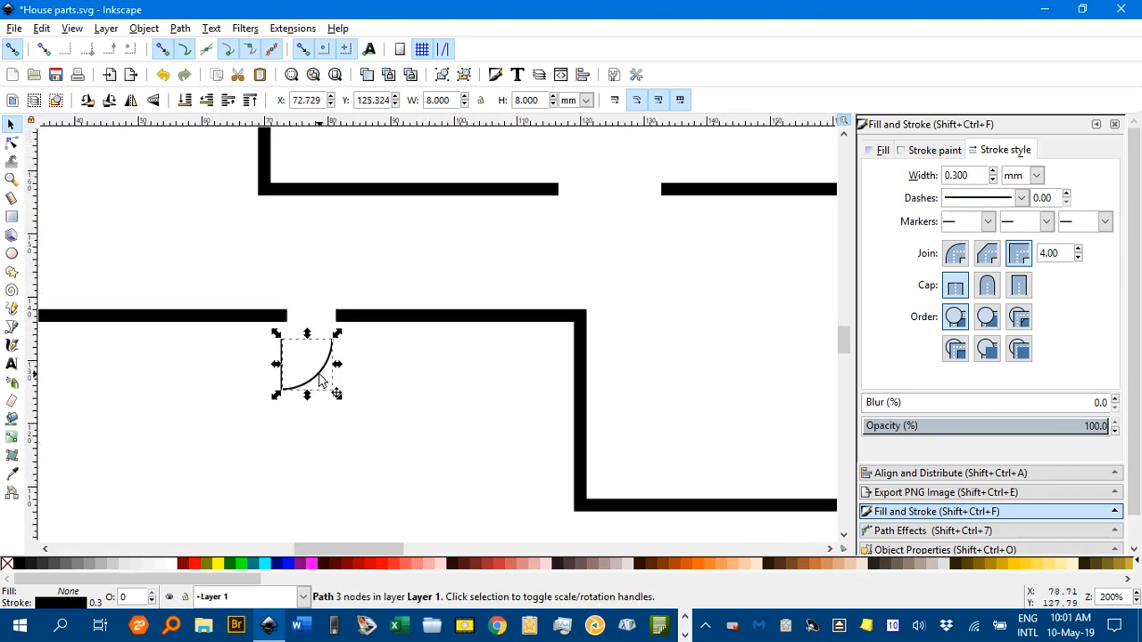
pyautogui.moveTo(335, 391); pyautogui.dragTo(339, 374)
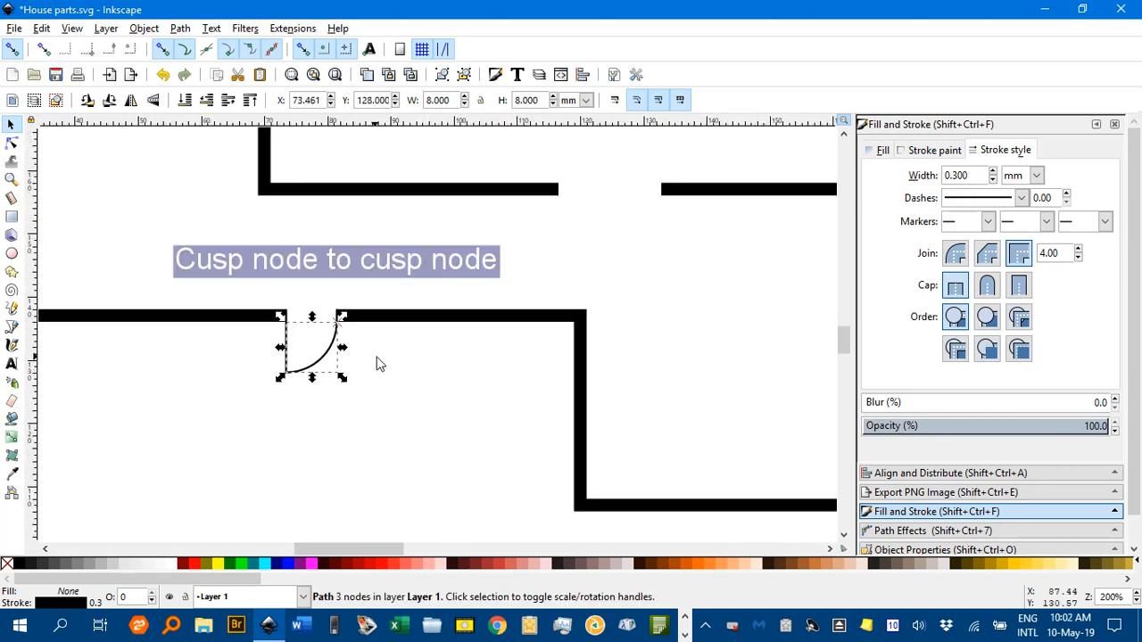
pyautogui.click(382, 364)
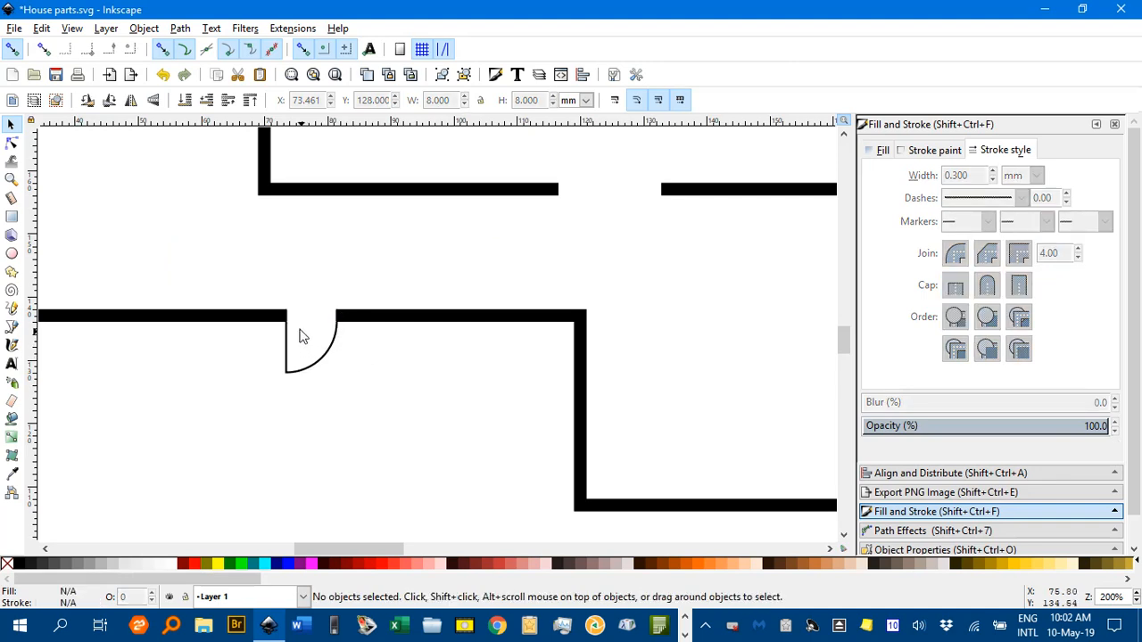
# Move the door so its hinge-side node snaps to the middle of the wall gap's edge, then deselect it.
pyautogui.keyDown('ctrl'); pyautogui.scroll(3, 300, 334); pyautogui.keyUp('ctrl')
pyautogui.moveTo(265, 336); pyautogui.dragTo(262, 314)
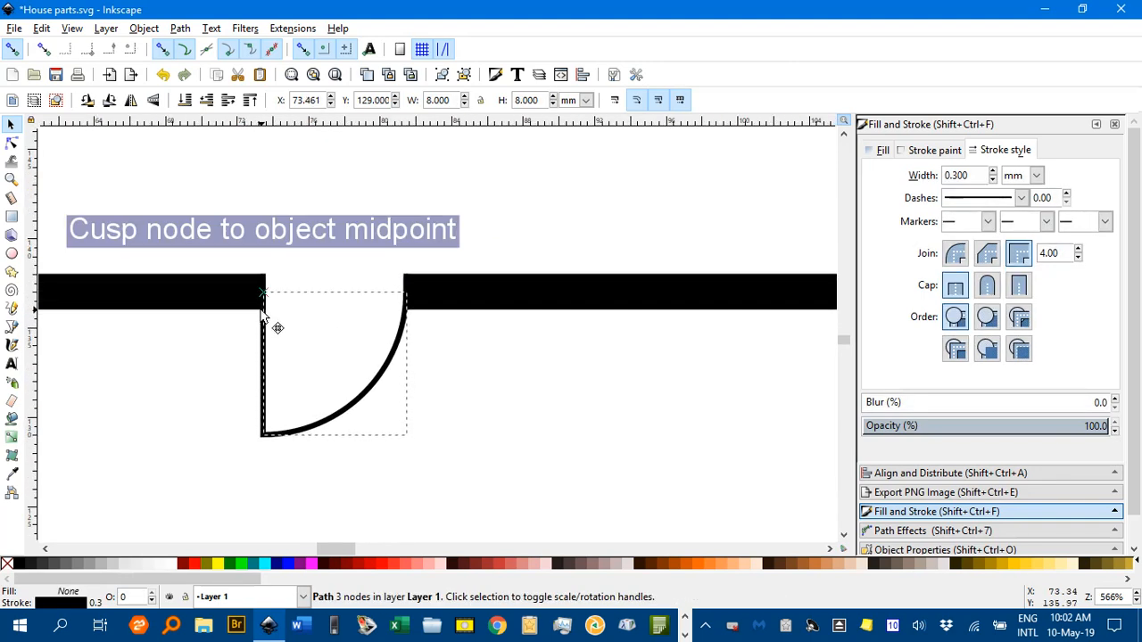
pyautogui.click(475, 382)
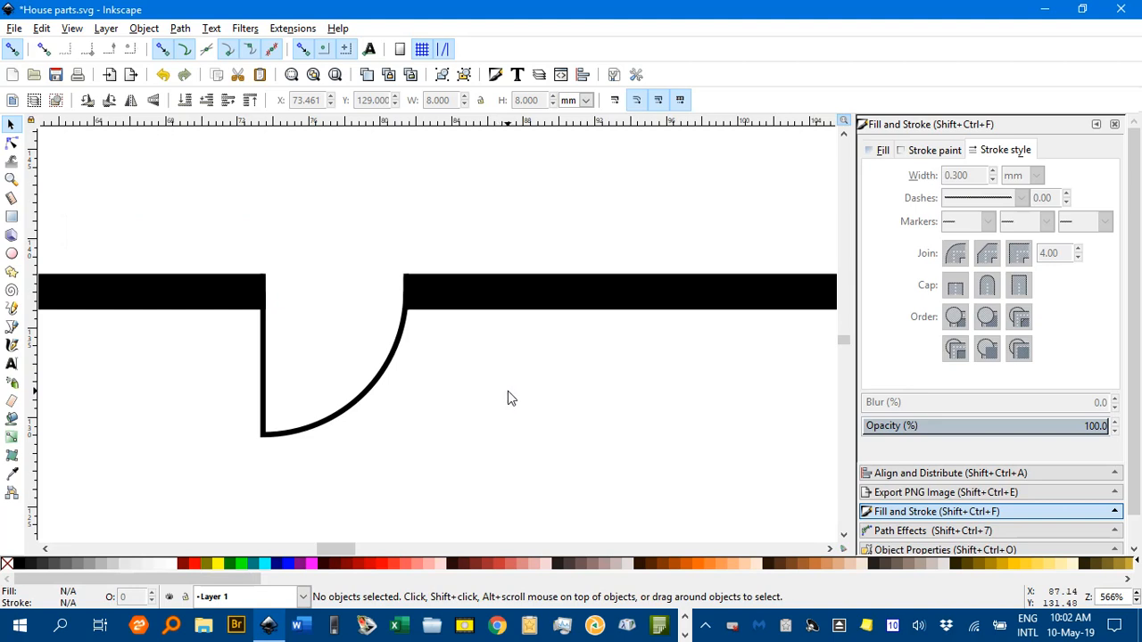
pyautogui.keyDown('ctrl'); pyautogui.scroll(-4, 511, 398); pyautogui.keyUp('ctrl')
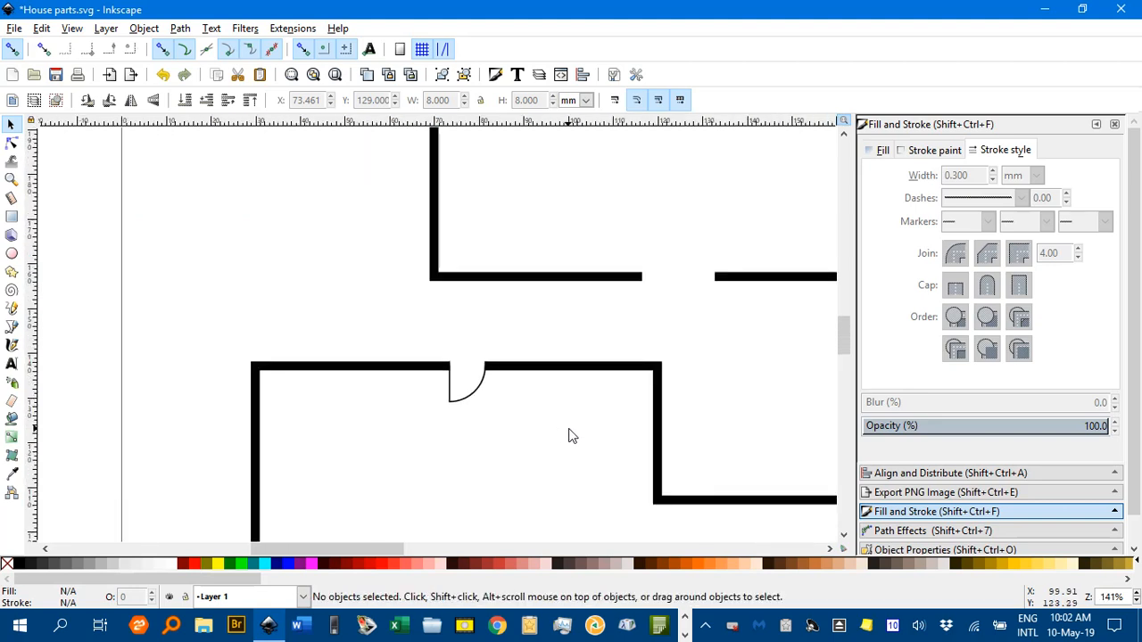
pyautogui.keyDown('ctrl'); pyautogui.scroll(-3, 536, 335); pyautogui.keyUp('ctrl')
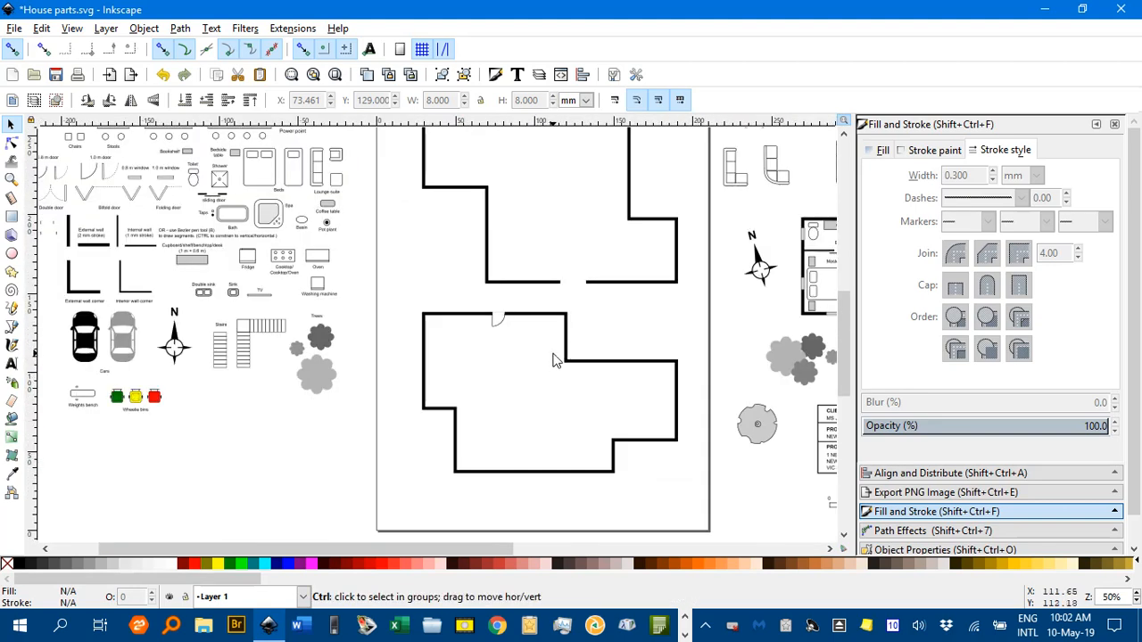
pyautogui.moveTo(557, 354); pyautogui.dragTo(541, 386)
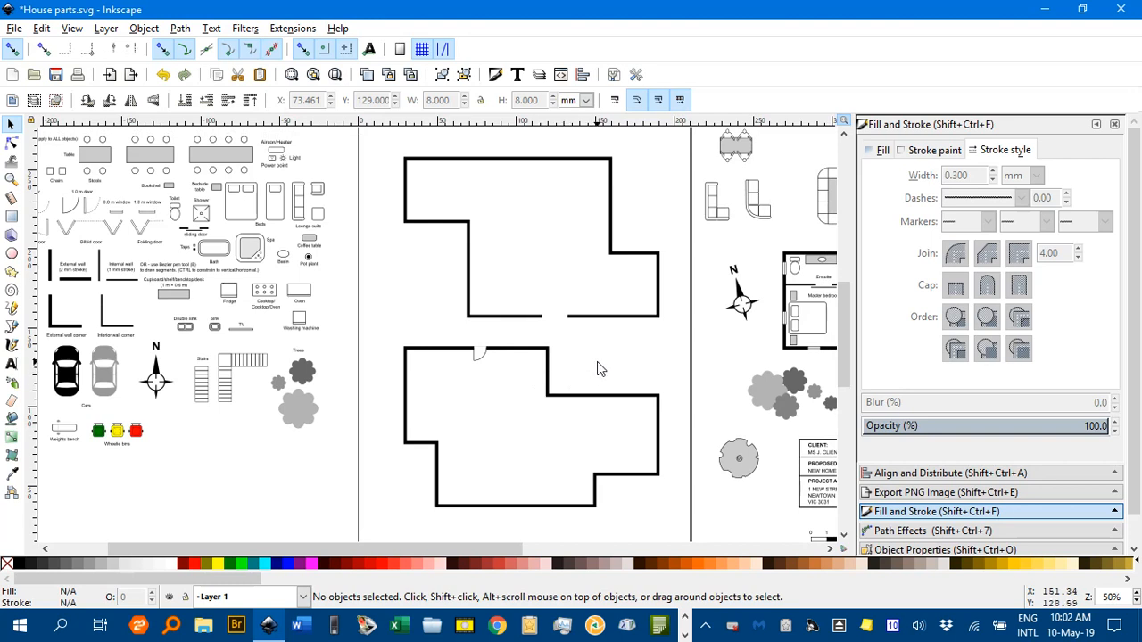